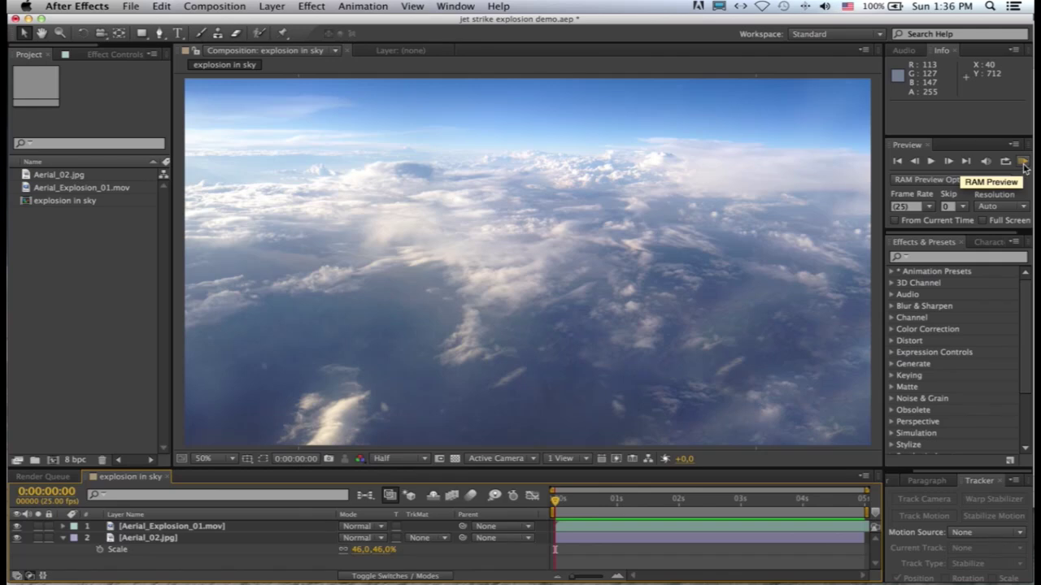
# - Preview the explosion over the clouds, then select the Aerial_Explosion_01.mov layer
pyautogui.click(1023, 163)
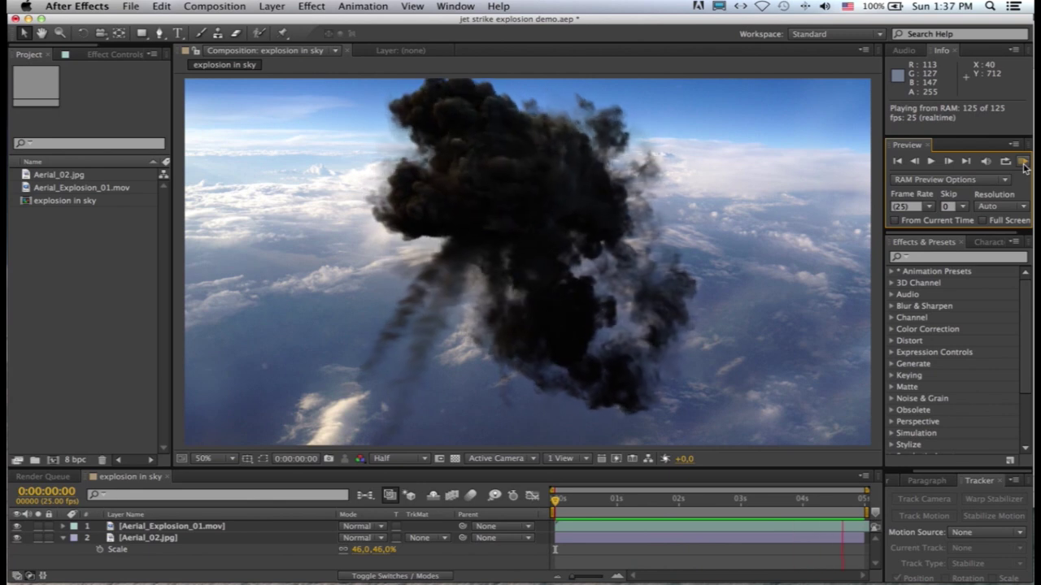
pyautogui.click(143, 565)
pyautogui.click(149, 528)
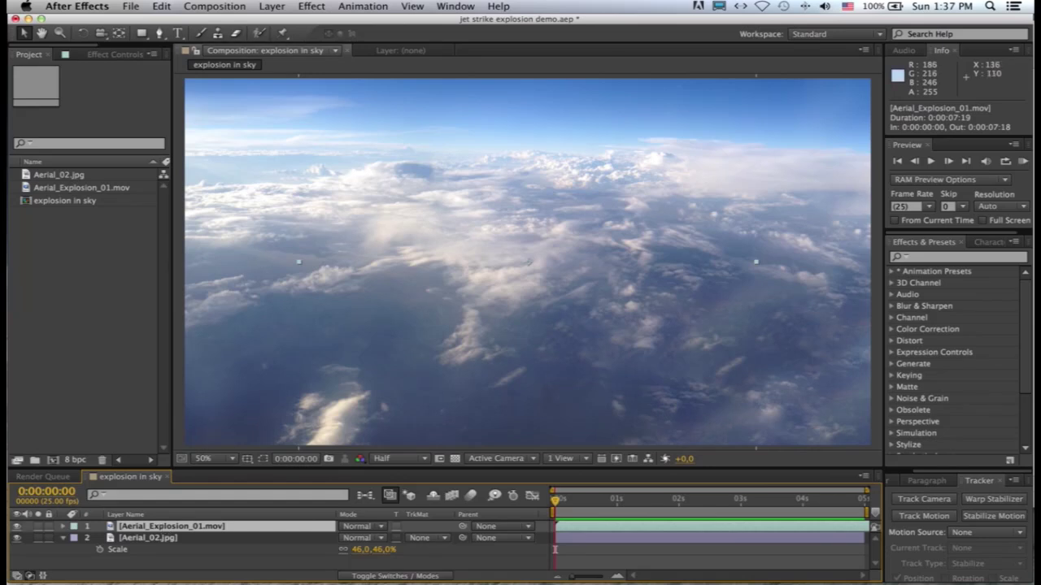
# - Pre-compose the Aerial_Explosion_01.mov layer into a new nested composition
pyautogui.click(273, 7)
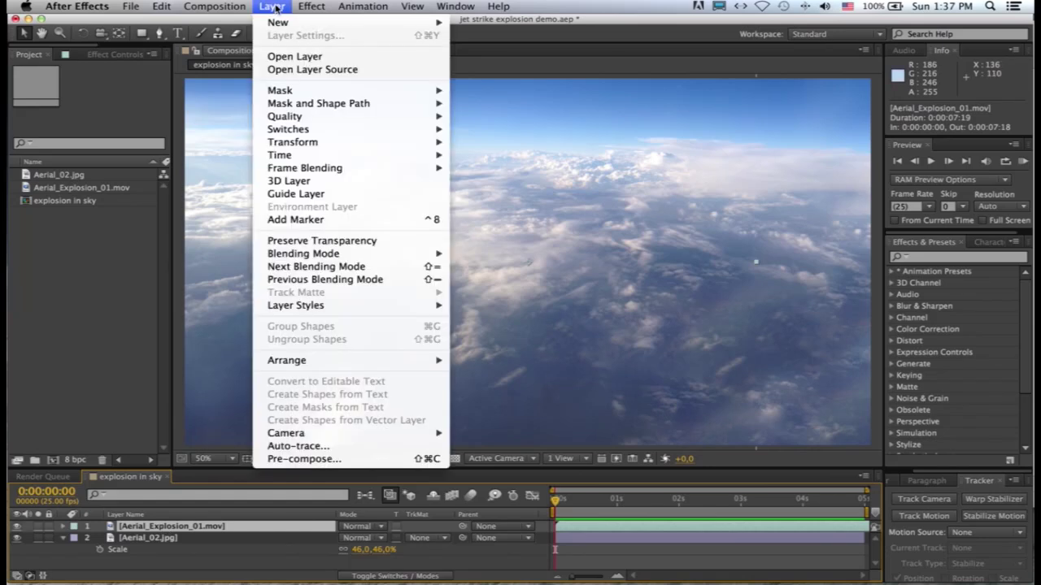
pyautogui.click(313, 460)
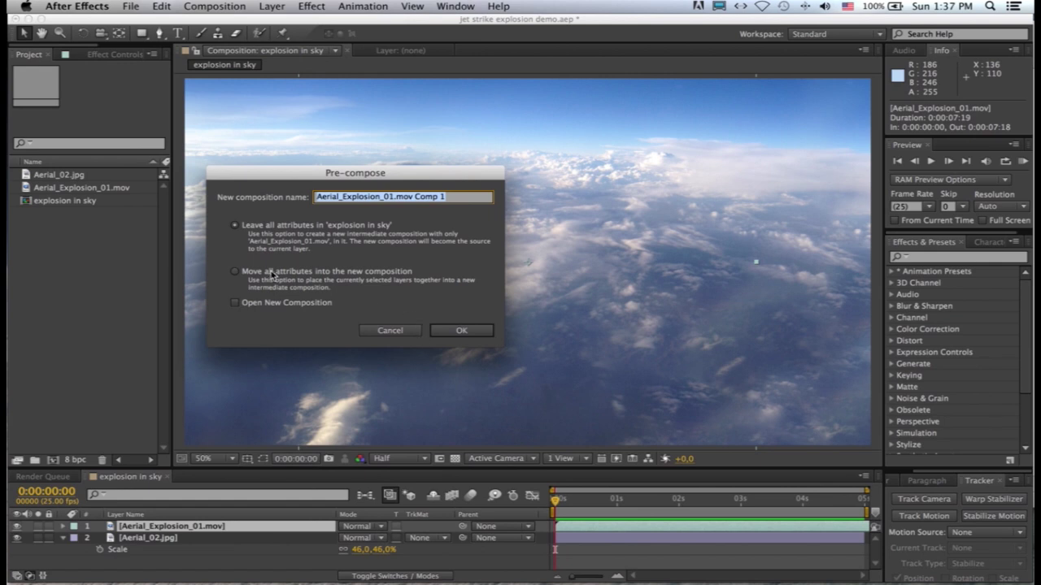
pyautogui.click(460, 330)
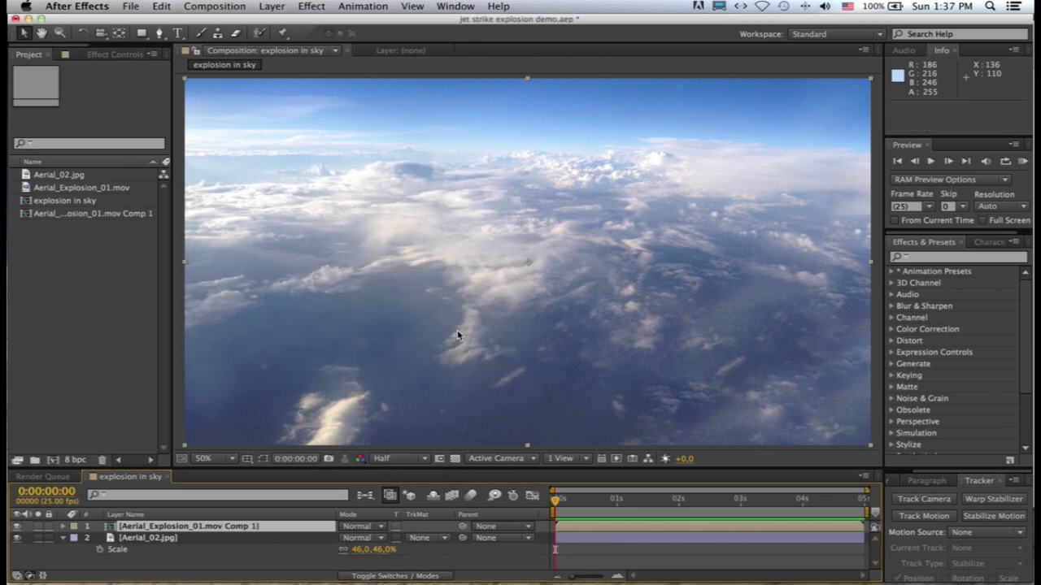
# - Open the nested composition and rename it 'explosion retime' in Composition Settings
pyautogui.doubleClick(109, 527)
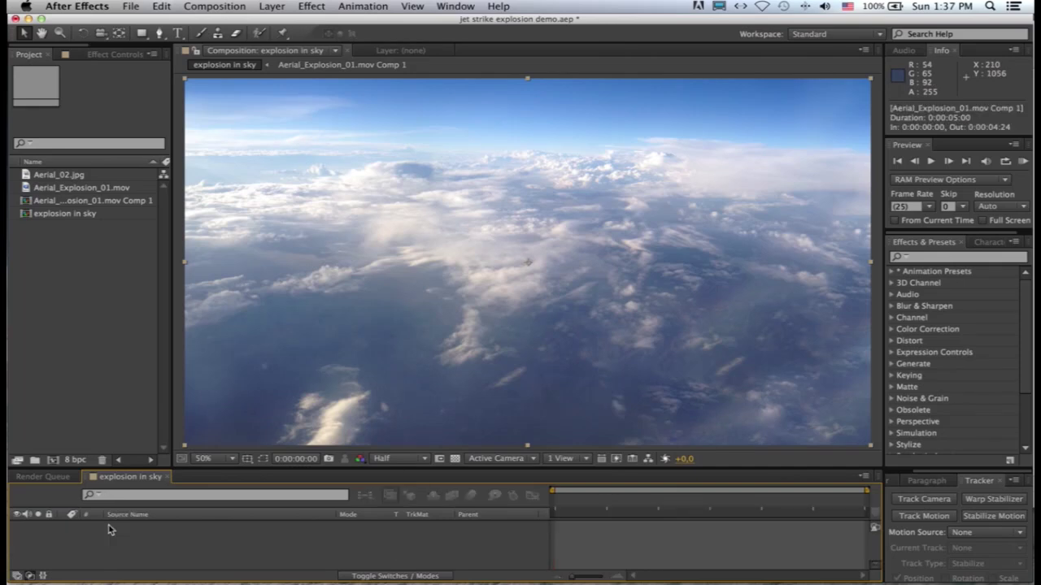
pyautogui.click(867, 478)
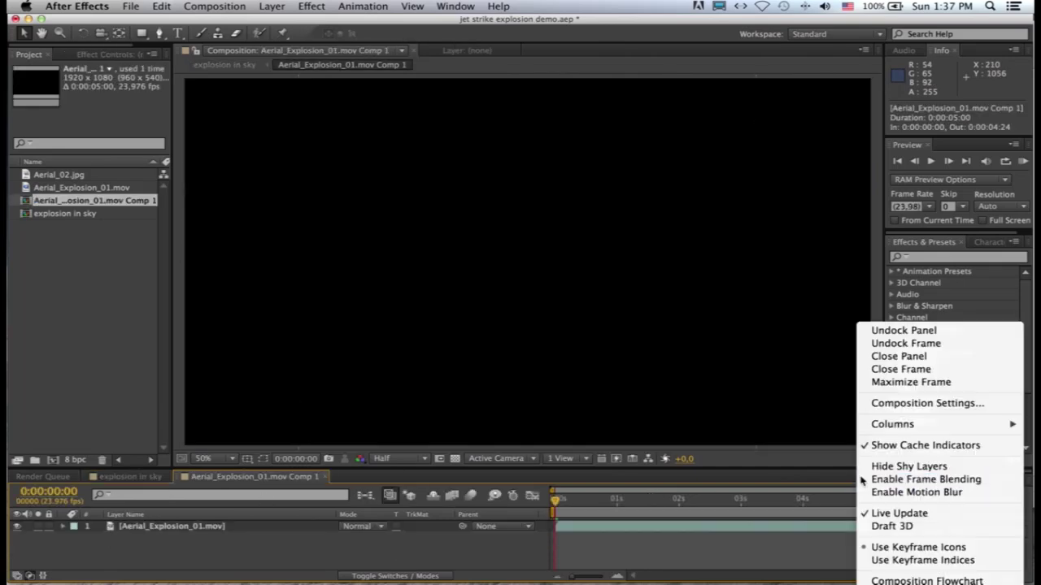
pyautogui.click(897, 404)
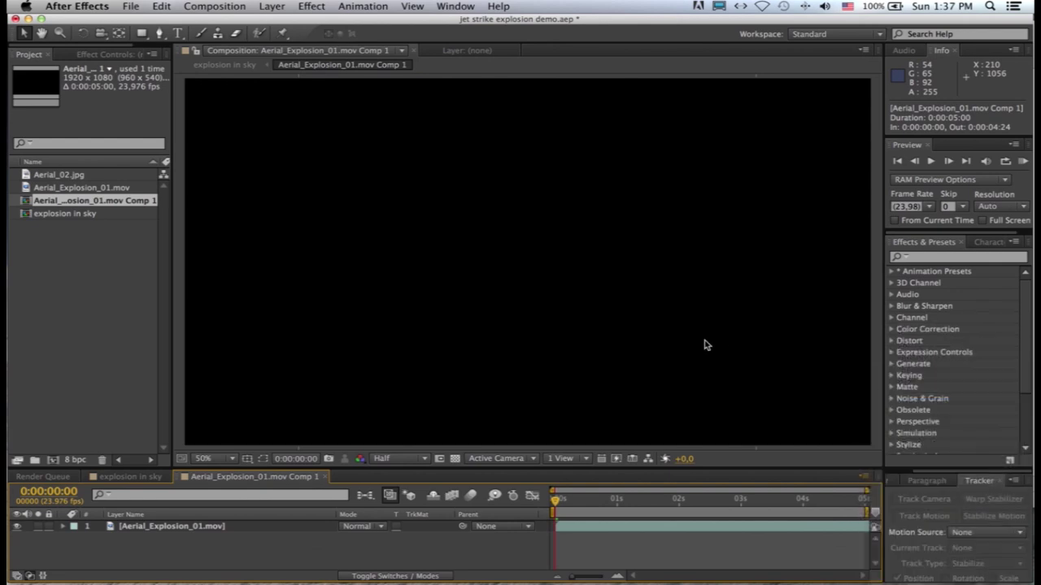
pyautogui.write('ex')
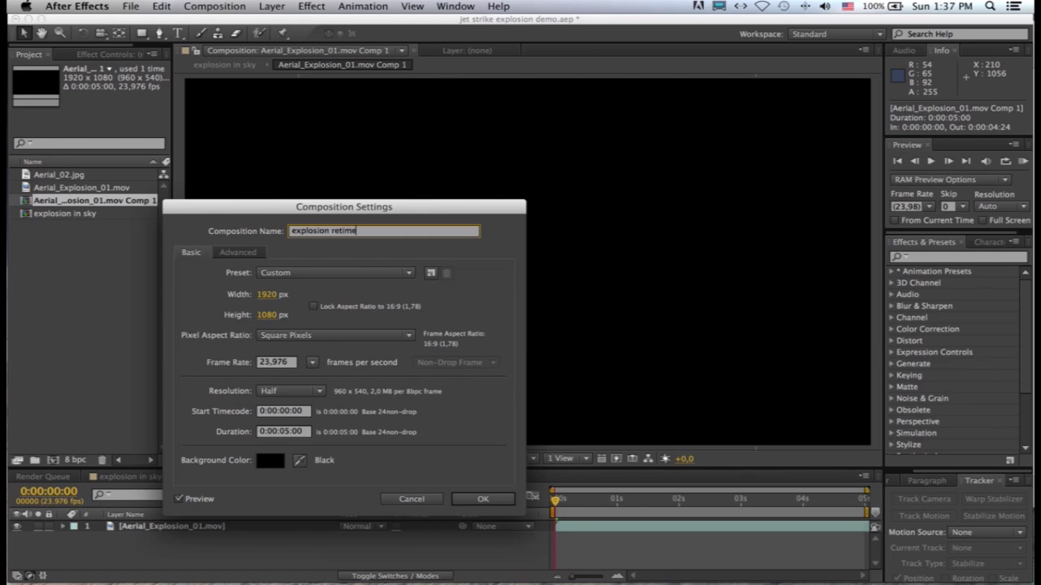
pyautogui.write('plosion retime')
pyautogui.press('Return')
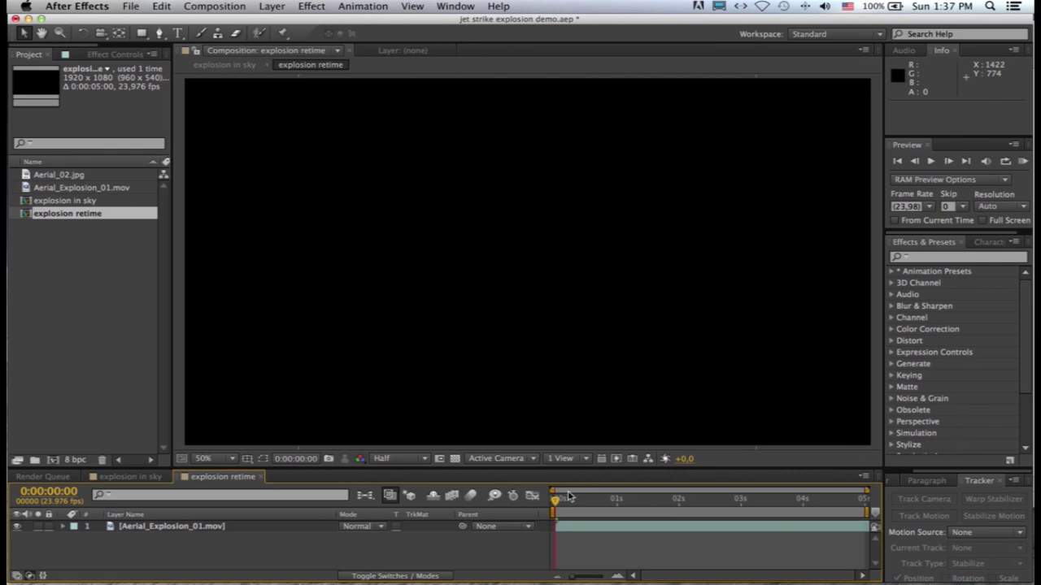
# - Split the Aerial_Explosion_01.mov layer at 1 second and select the first-second fireball layer
pyautogui.moveTo(556, 502); pyautogui.dragTo(621, 514)
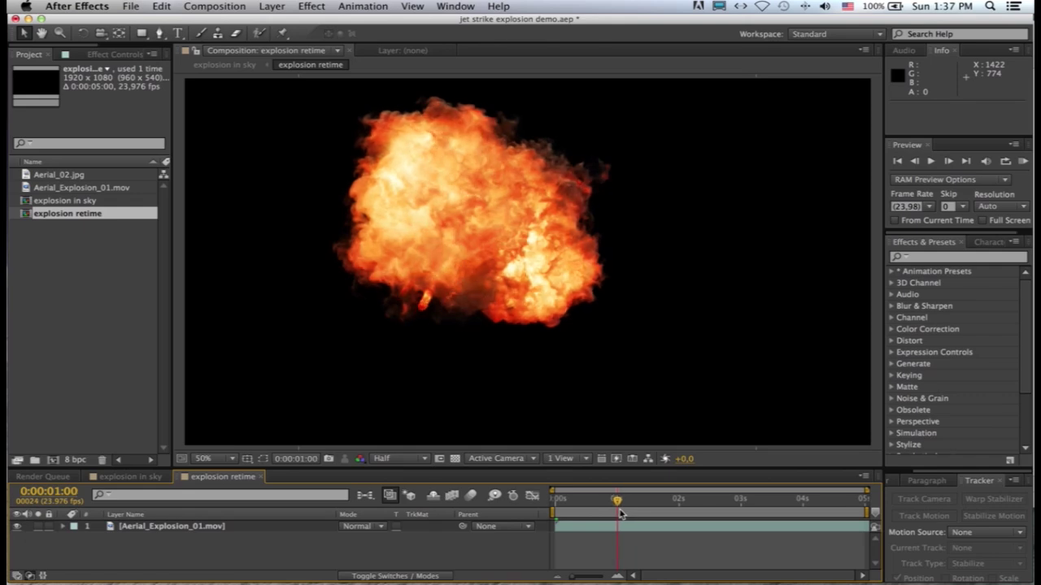
pyautogui.click(628, 532)
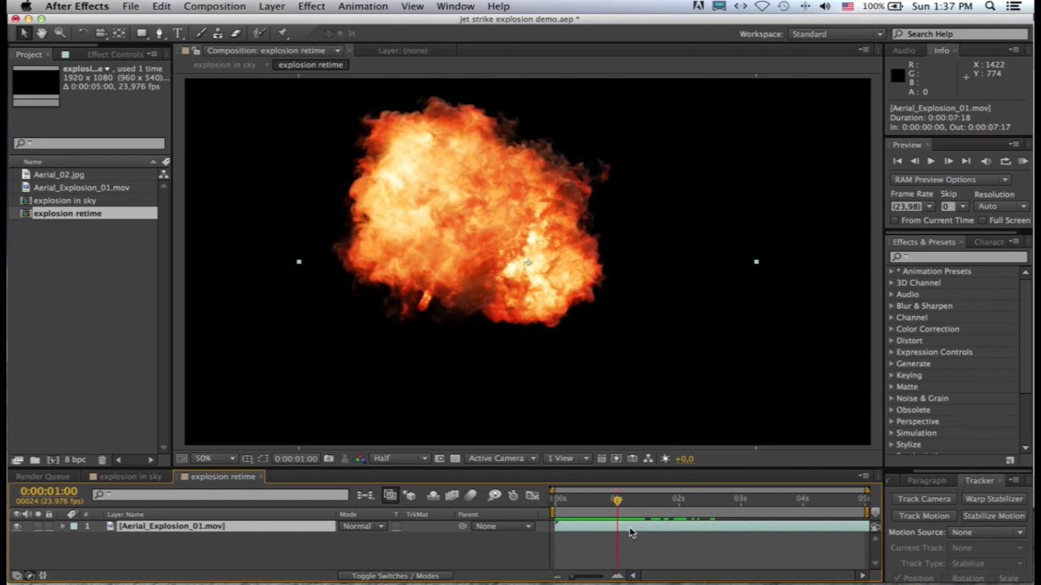
pyautogui.press('super+shift+d')
pyautogui.click(630, 532)
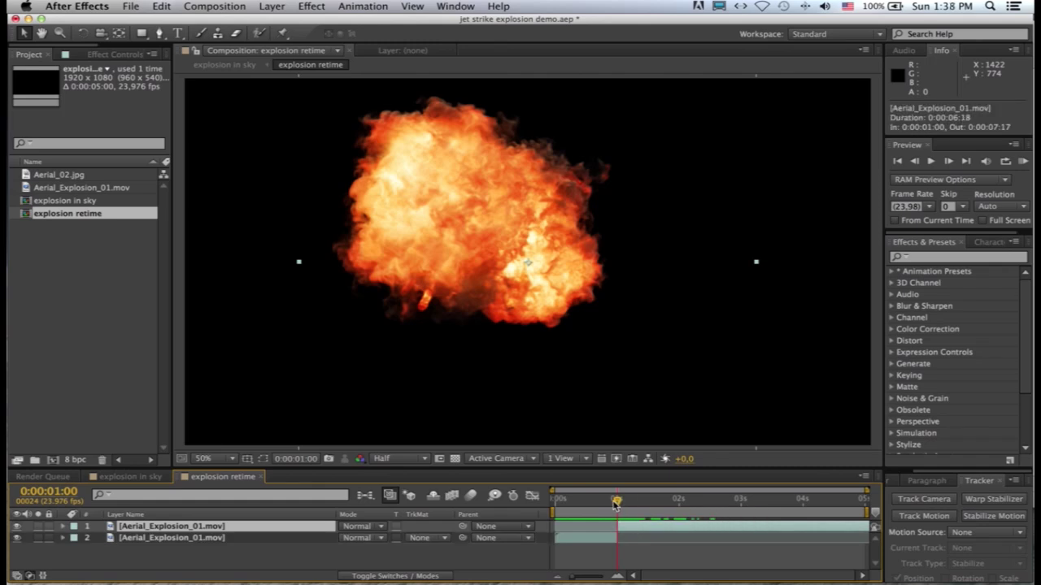
pyautogui.moveTo(616, 500); pyautogui.dragTo(581, 500)
pyautogui.click(585, 543)
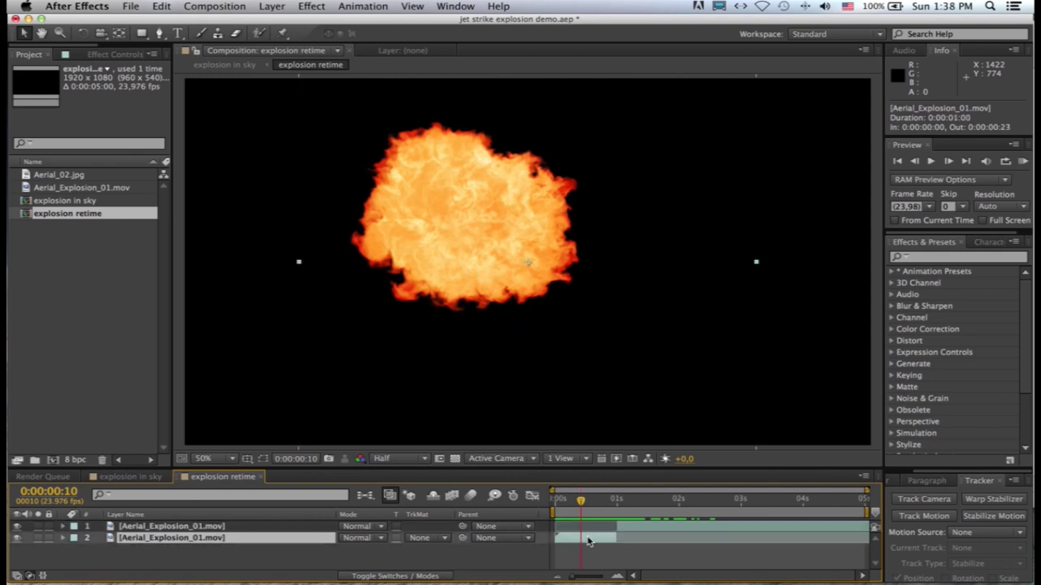
# - Time-stretch the opening fireball layer to 12%
pyautogui.click(268, 7)
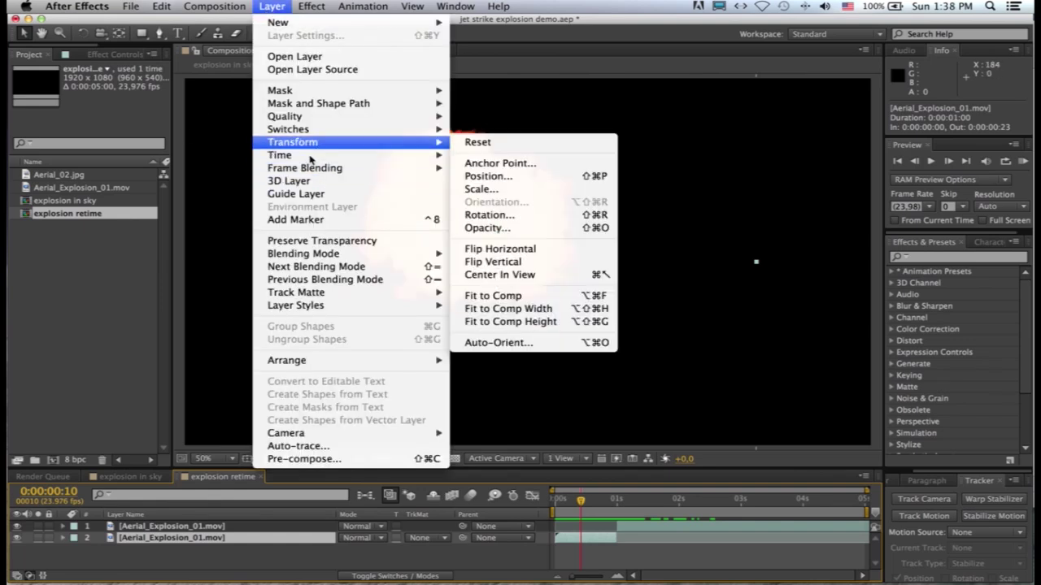
pyautogui.moveTo(399, 158)
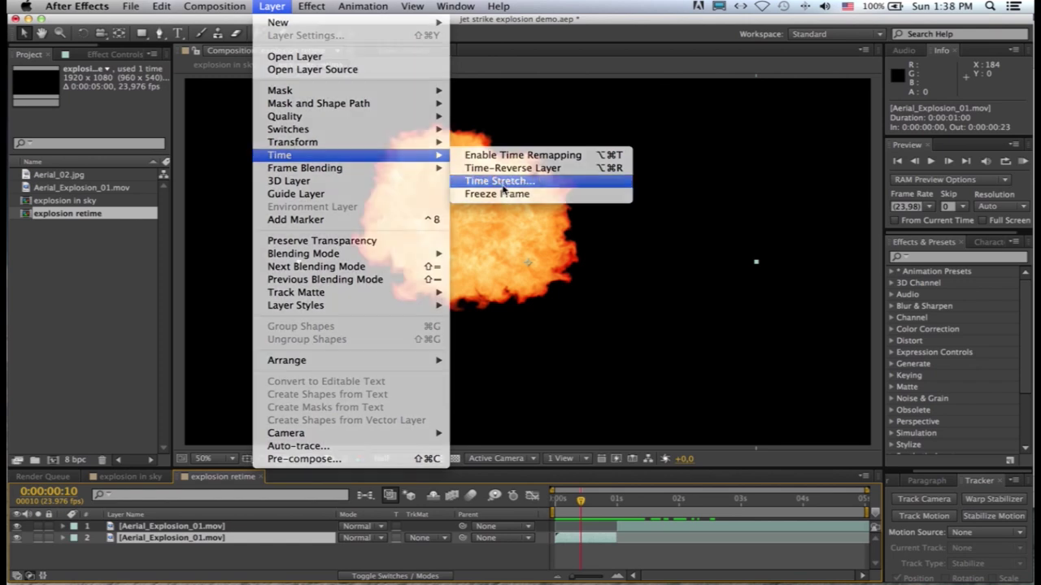
pyautogui.click(500, 180)
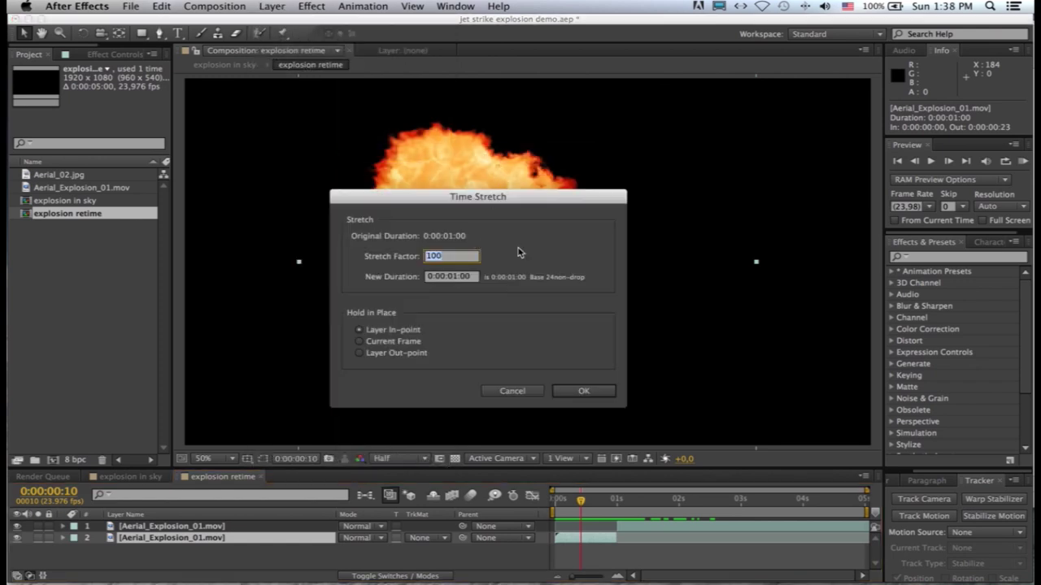
pyautogui.write('12.5')
pyautogui.click(579, 391)
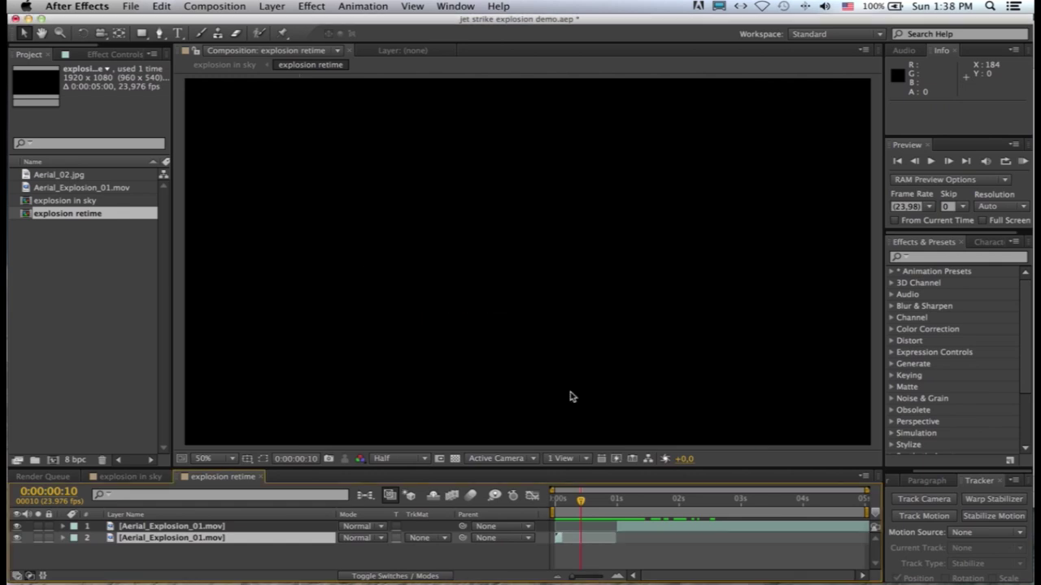
# - Time-stretch the smoke layer to 50% so it plays at double speed
pyautogui.click(638, 529)
pyautogui.moveTo(627, 501); pyautogui.dragTo(642, 501)
pyautogui.click(272, 6)
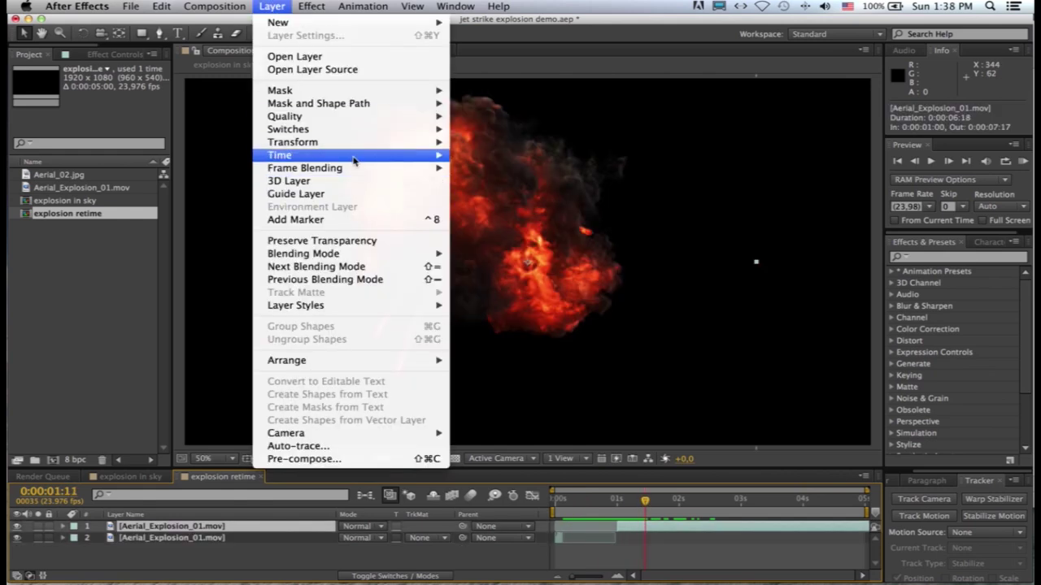
pyautogui.moveTo(358, 157)
pyautogui.click(498, 181)
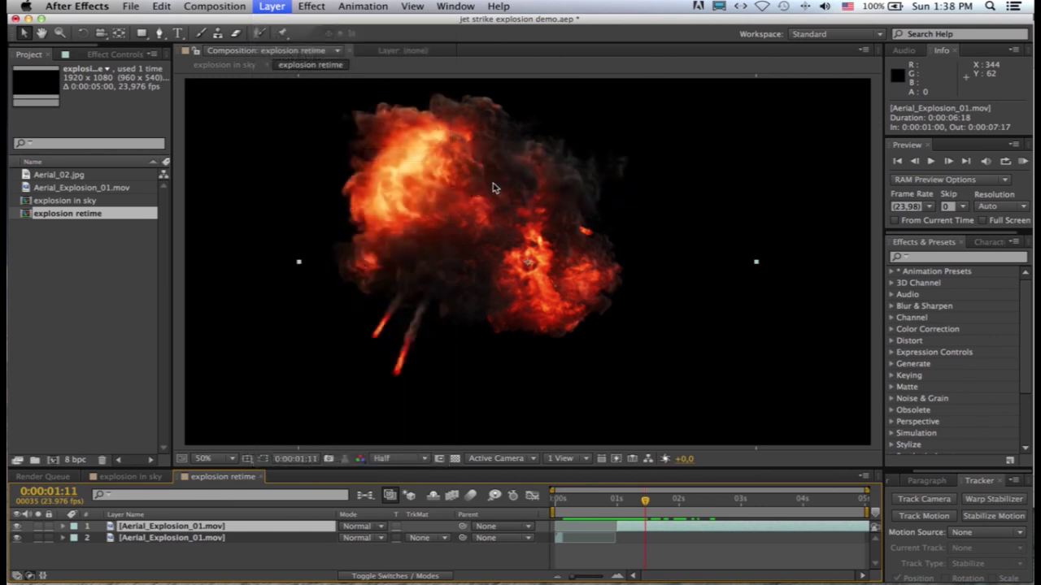
pyautogui.write('50')
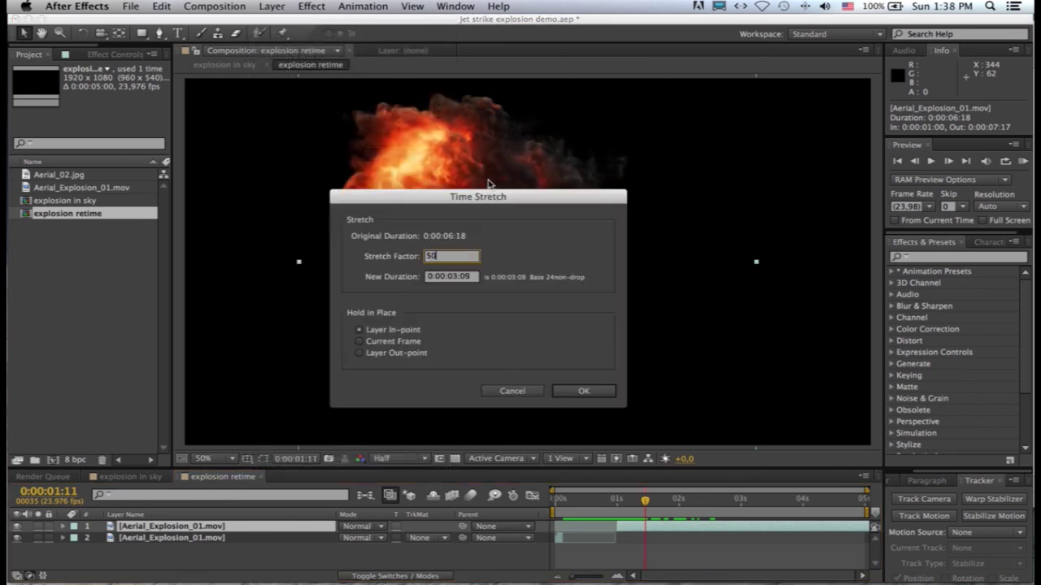
pyautogui.press('Return')
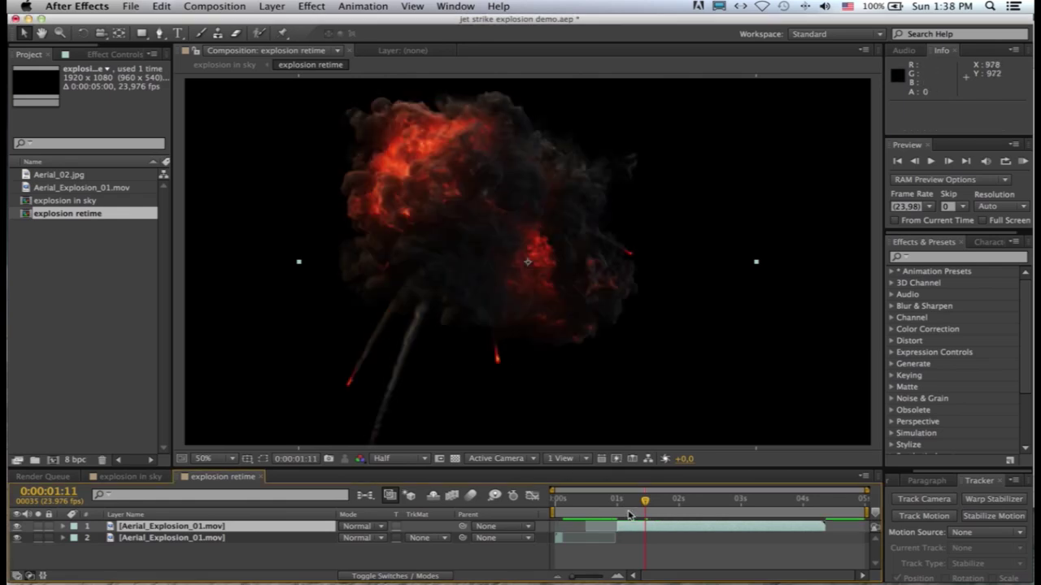
# - Slide the smoke layer 21 frames earlier and preview the retimed explosion
pyautogui.moveTo(636, 528)
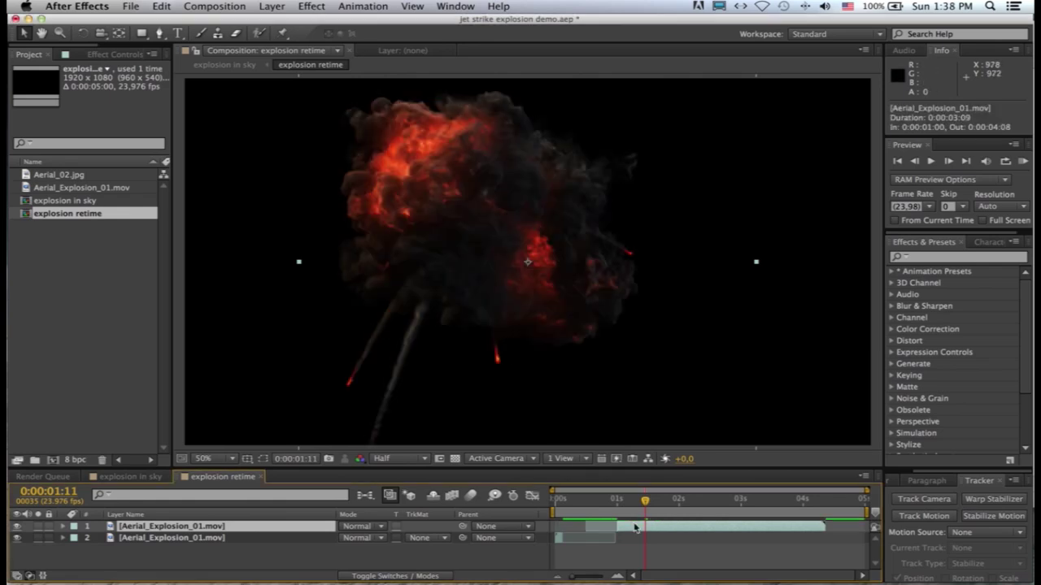
pyautogui.moveTo(632, 528); pyautogui.dragTo(575, 528)
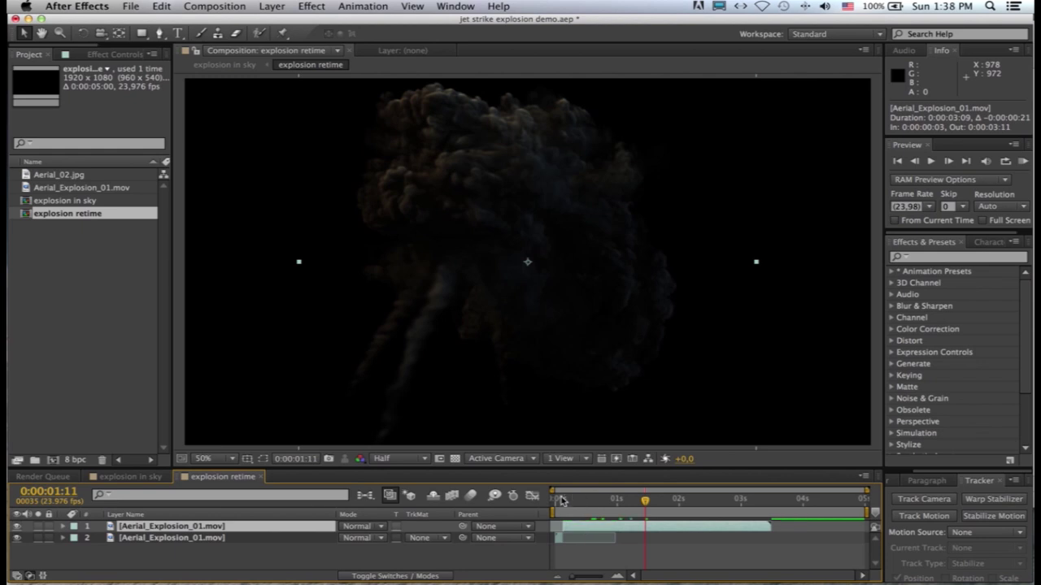
pyautogui.click(560, 500)
pyautogui.press('KP_0')
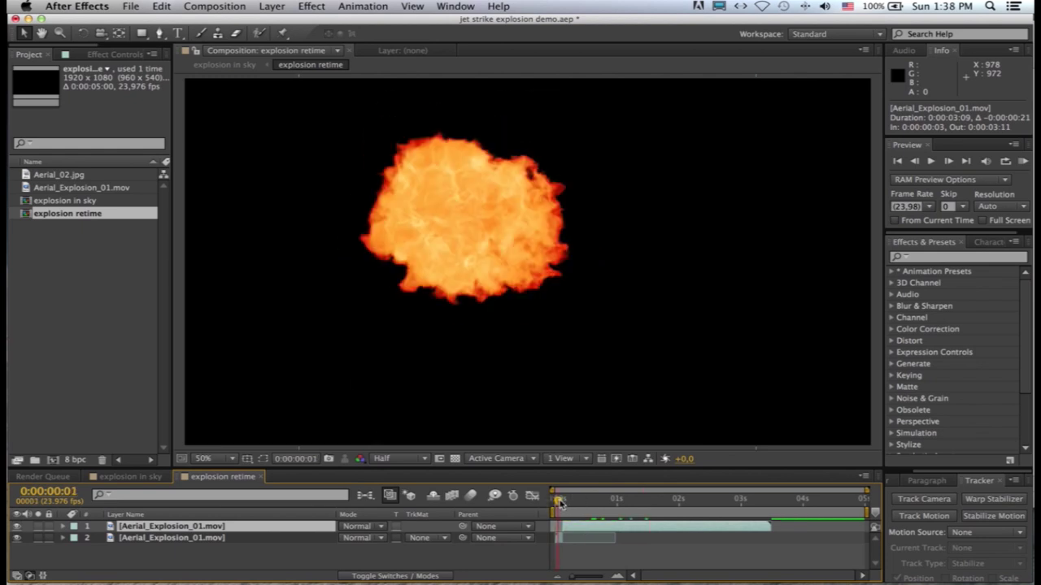
# - Switch back to 'explosion in sky', preview the sped-up explosion and scrub through its frames
pyautogui.click(132, 477)
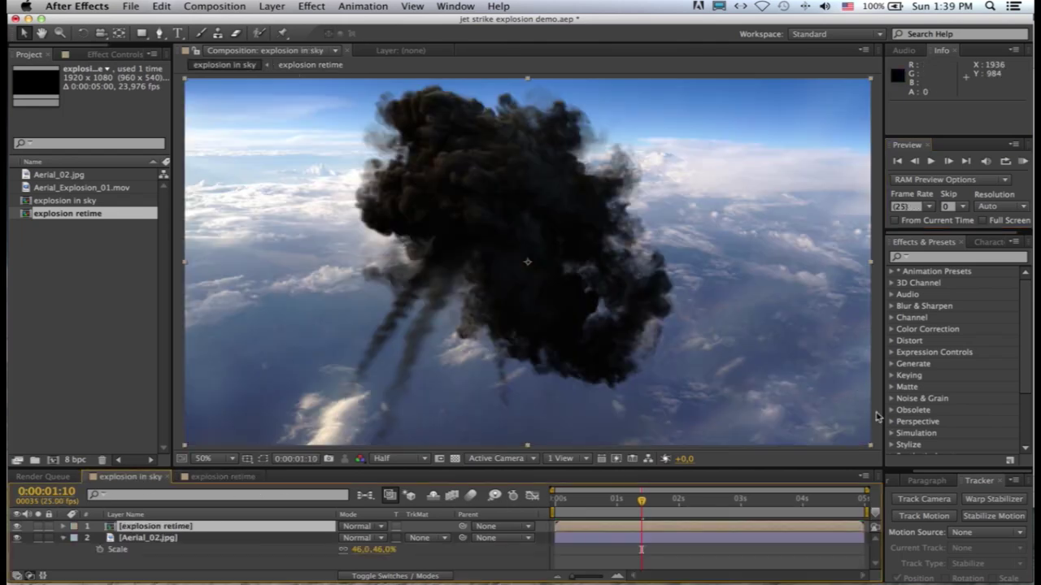
pyautogui.click(1022, 161)
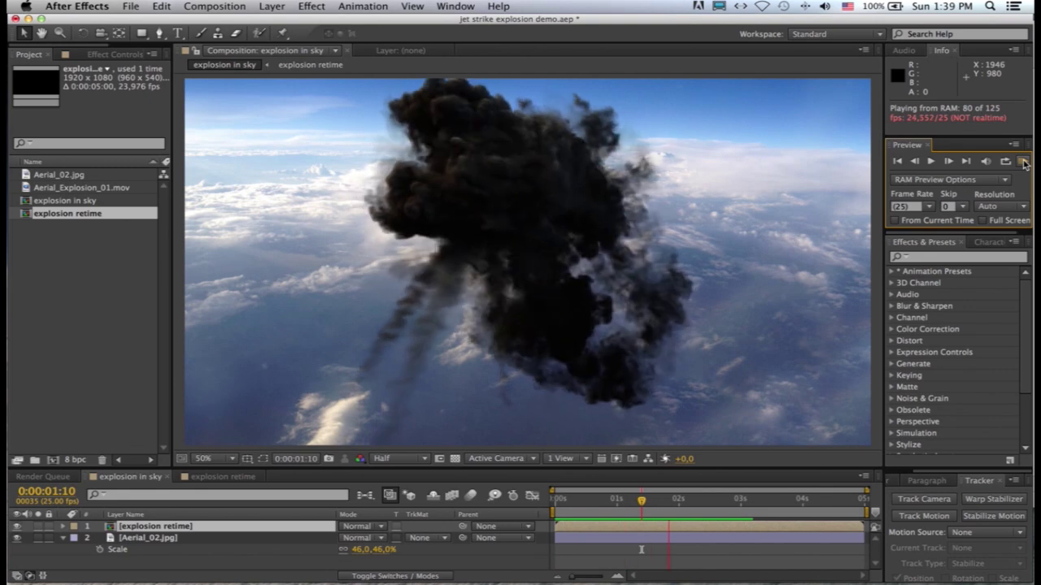
pyautogui.click(1023, 162)
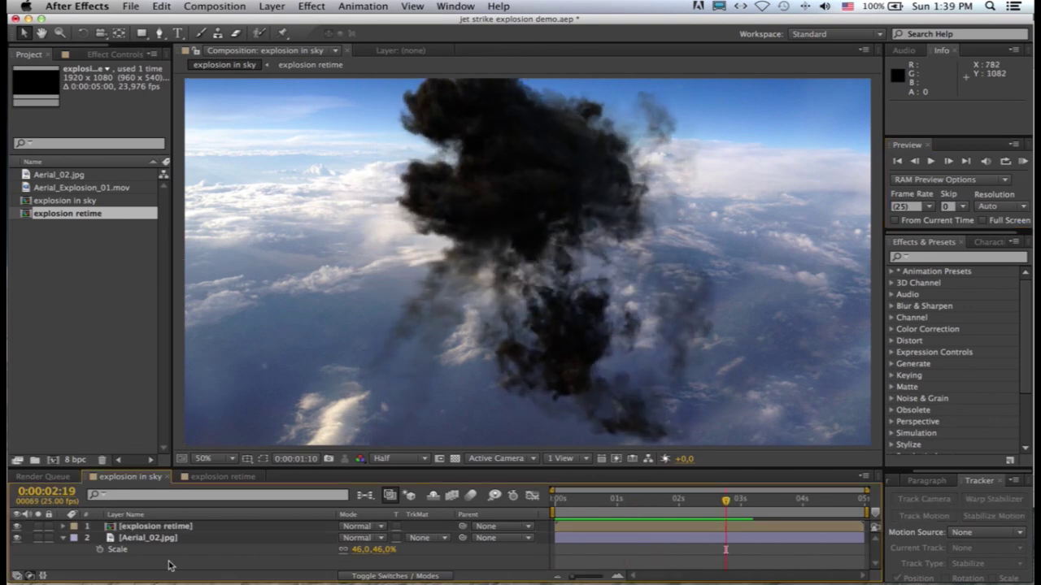
pyautogui.moveTo(601, 504); pyautogui.dragTo(538, 506)
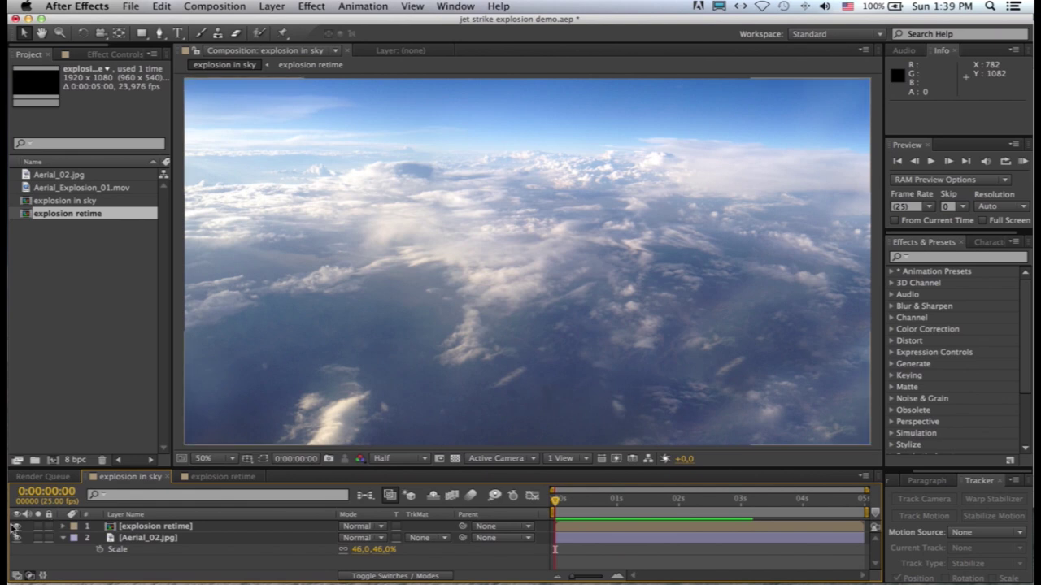
# - Apply a Corner Pin distortion to the Aerial_02.jpg cloud layer
pyautogui.click(153, 540)
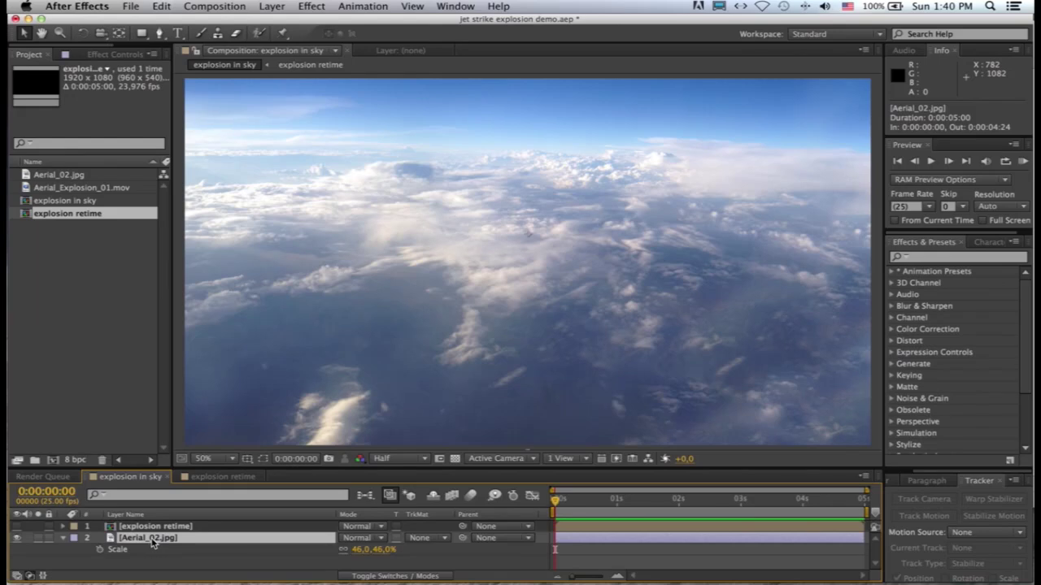
pyautogui.press(',')
pyautogui.press(',')
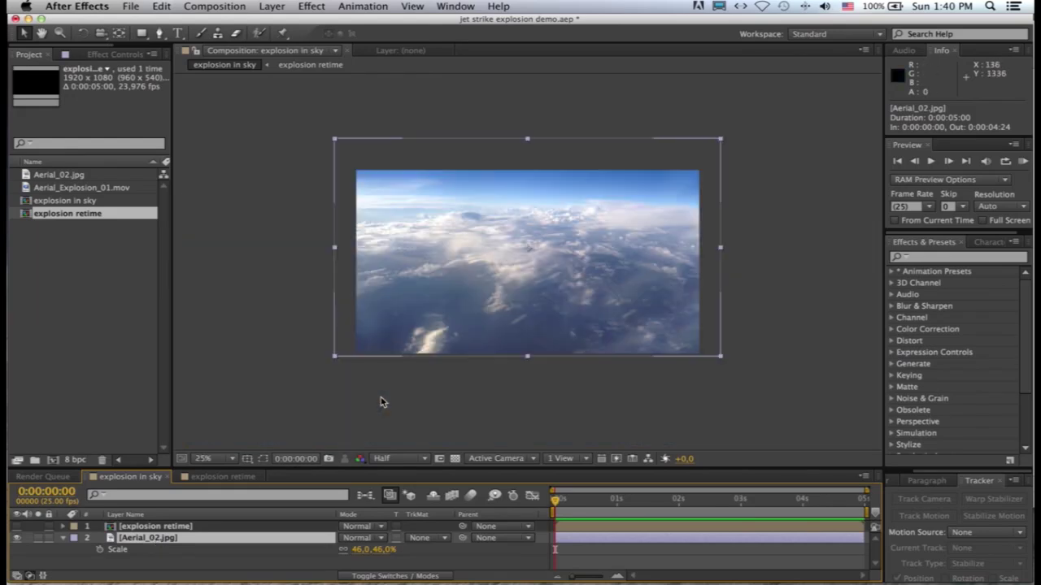
pyautogui.click(312, 8)
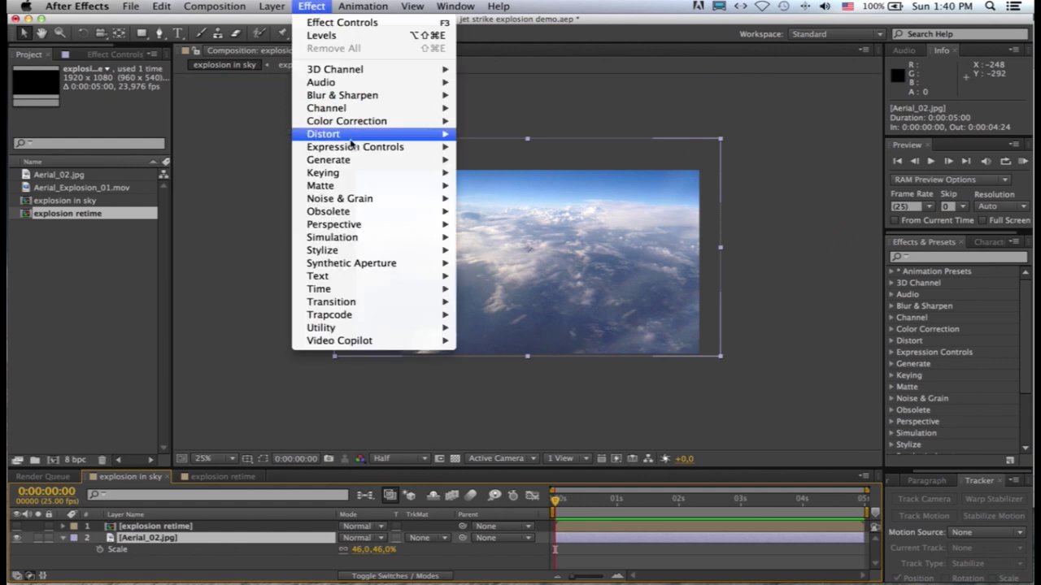
pyautogui.moveTo(351, 135)
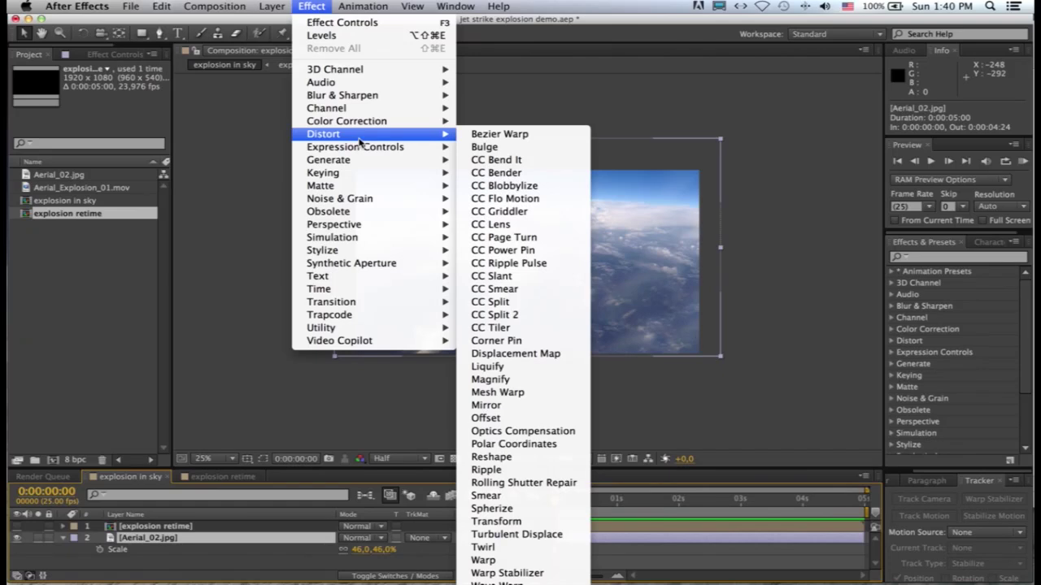
pyautogui.click(500, 341)
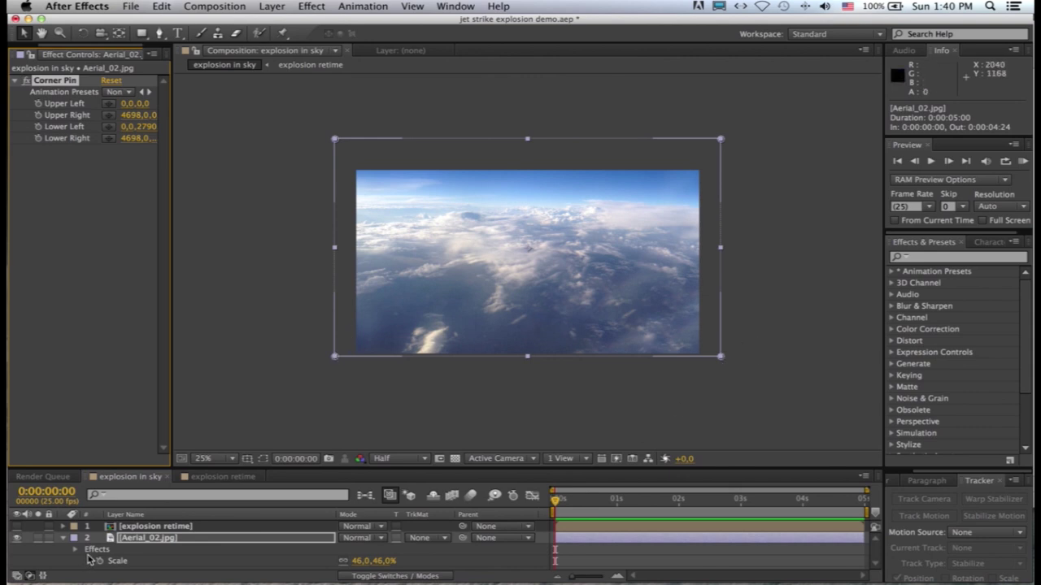
# - Enable keyframes for the Corner Pin's Lower Left and Lower Right corners
pyautogui.click(77, 551)
pyautogui.scroll(-1, 95, 556)
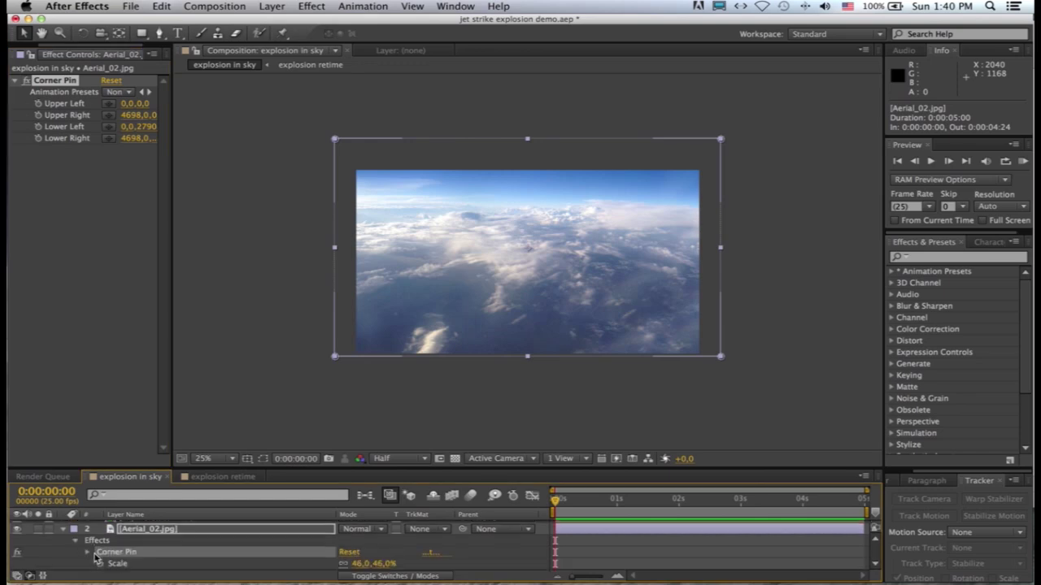
pyautogui.click(88, 553)
pyautogui.scroll(-2, 110, 556)
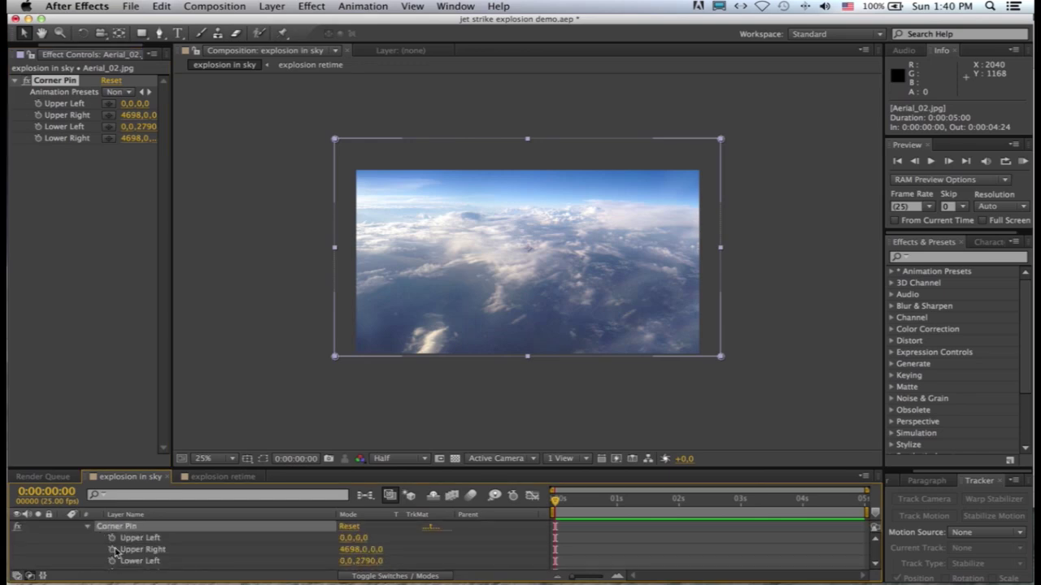
pyautogui.scroll(-2, 115, 552)
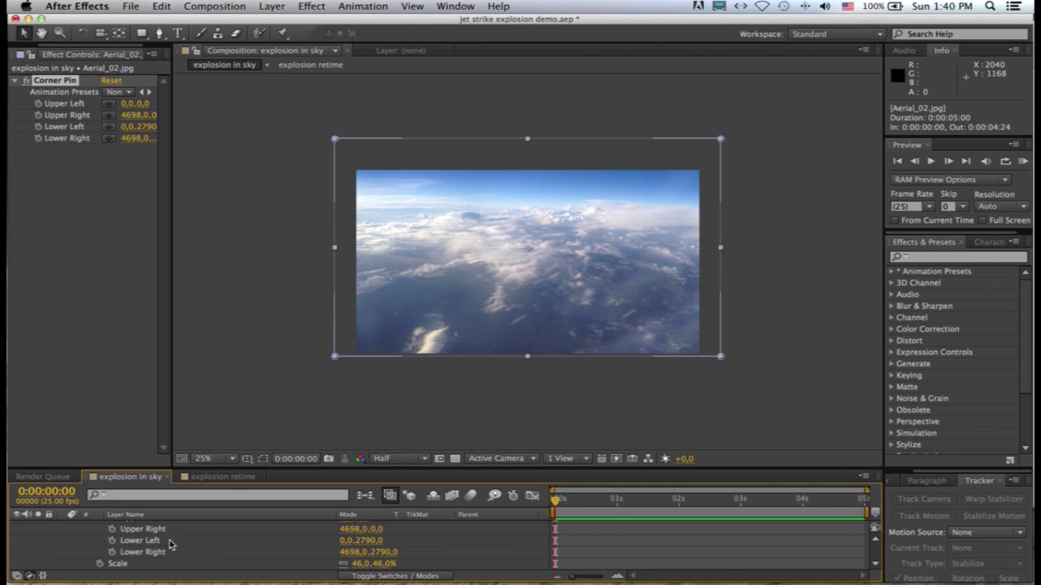
pyautogui.click(111, 541)
pyautogui.click(111, 552)
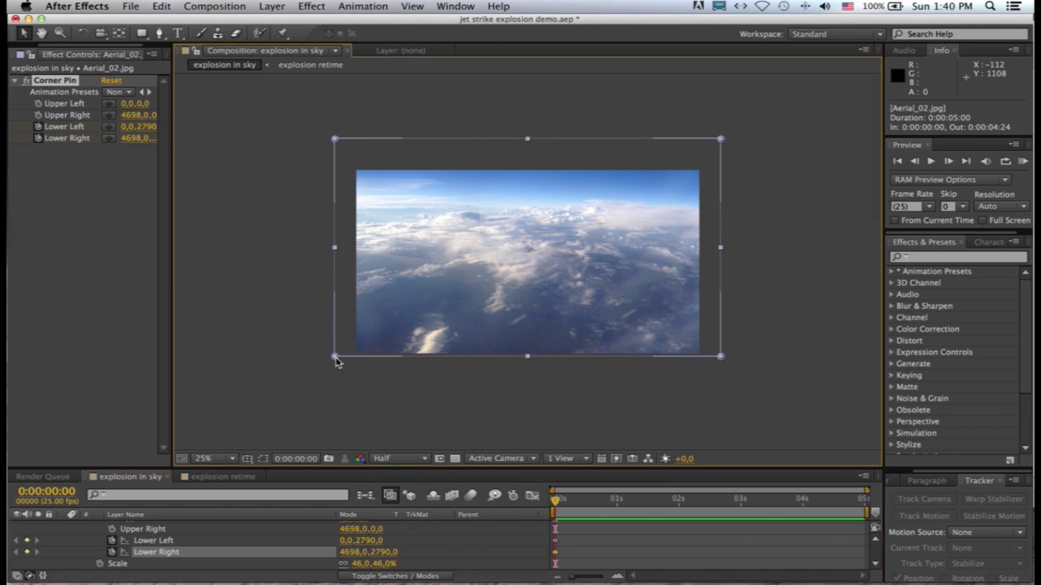
# - Drag the bottom corners so the sky shifts between start and end, then preview
pyautogui.moveTo(336, 359); pyautogui.dragTo(298, 363)
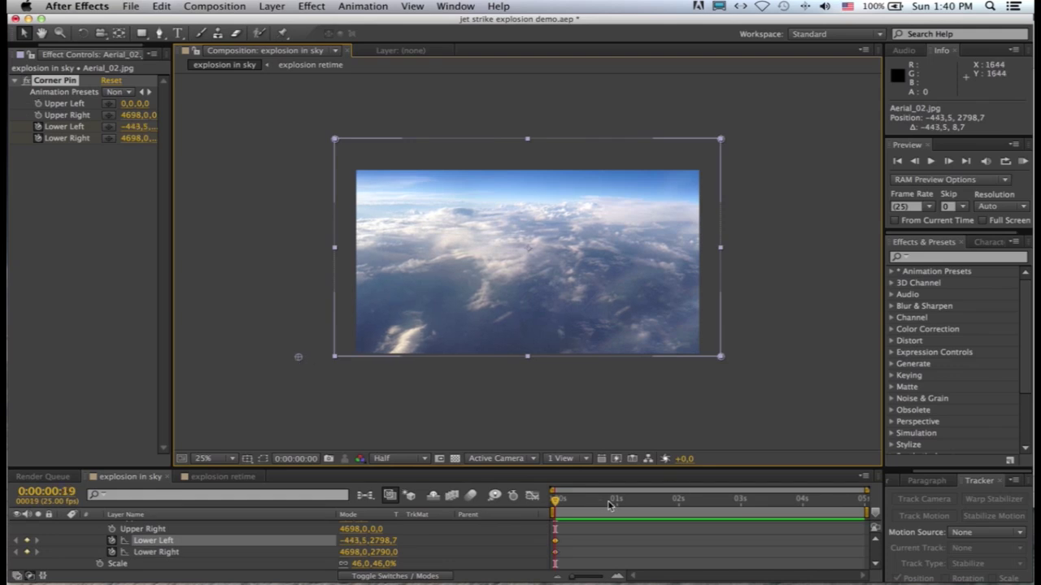
pyautogui.moveTo(610, 504); pyautogui.dragTo(875, 510)
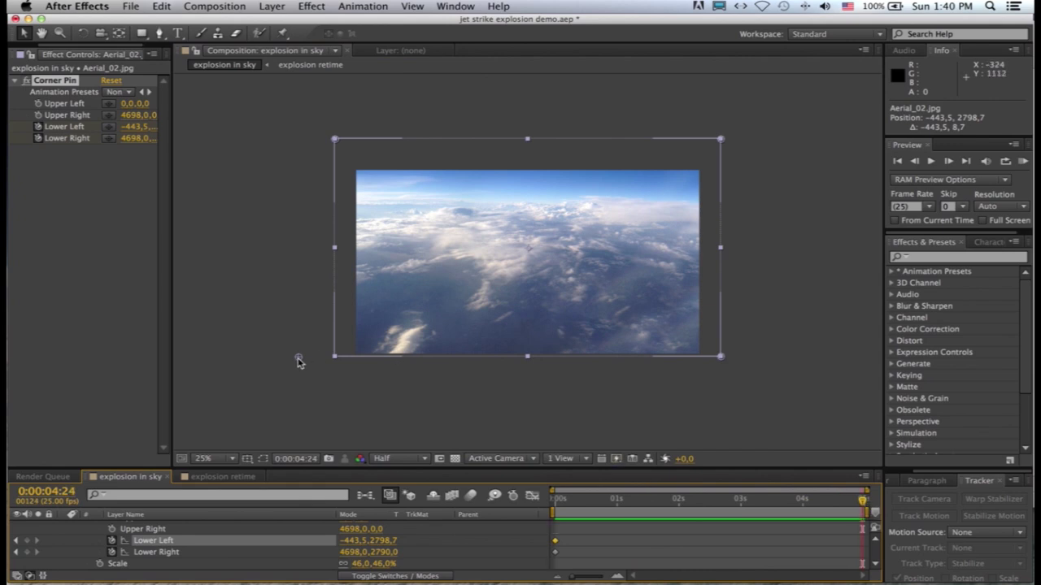
pyautogui.moveTo(298, 360); pyautogui.dragTo(334, 356)
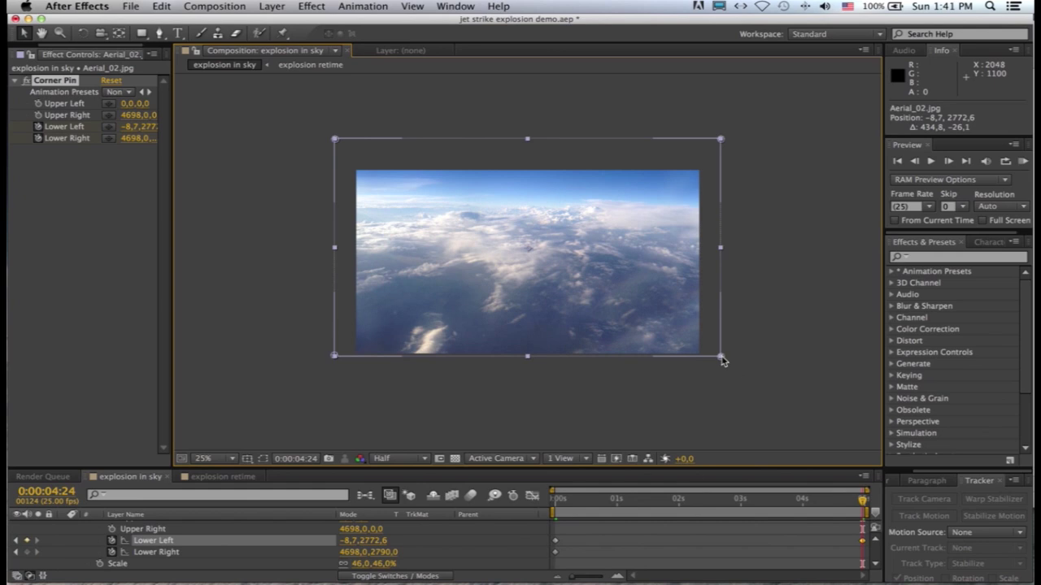
pyautogui.moveTo(723, 360); pyautogui.dragTo(758, 360)
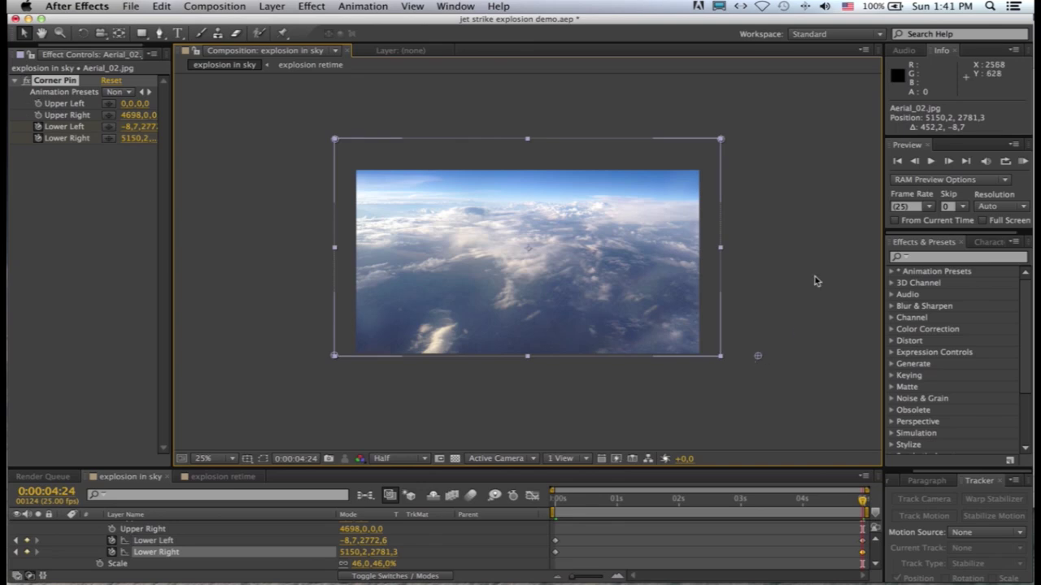
pyautogui.press('.')
pyautogui.click(1022, 161)
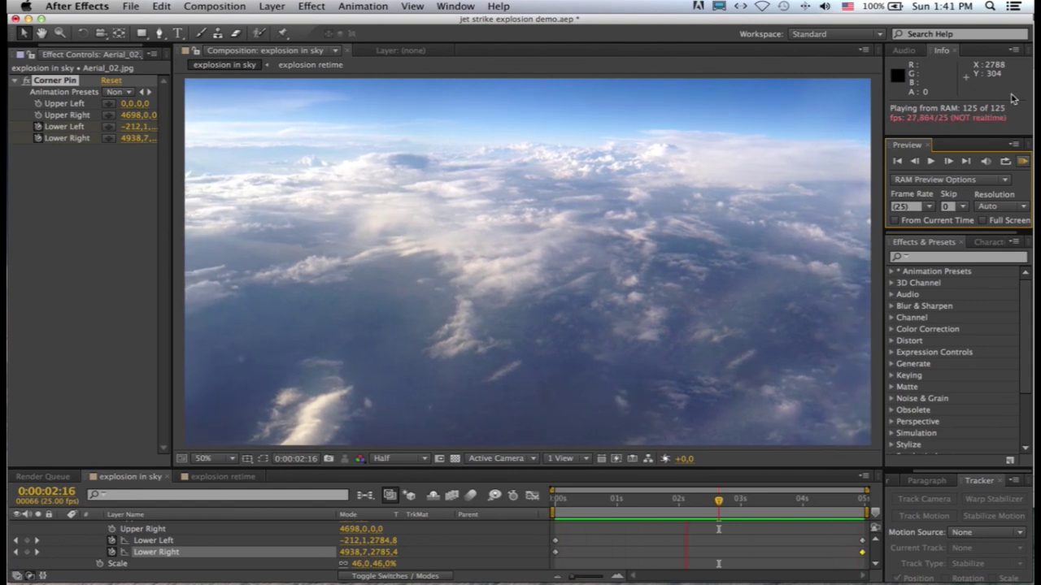
pyautogui.press('space')
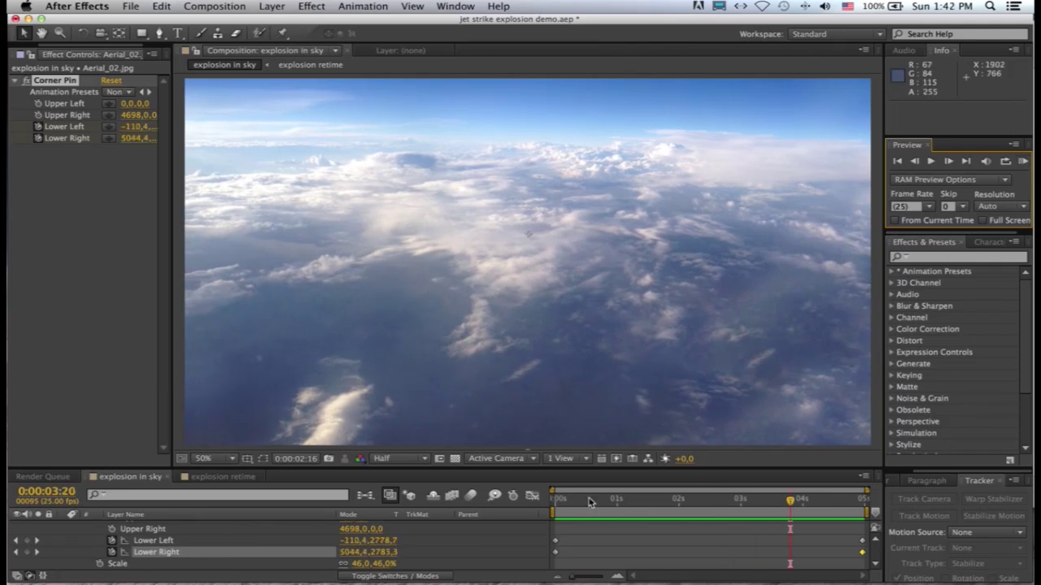
# - Collapse the cloud layer and slide the explosion retime layer to start at 0:00:01:13
pyautogui.press('Home')
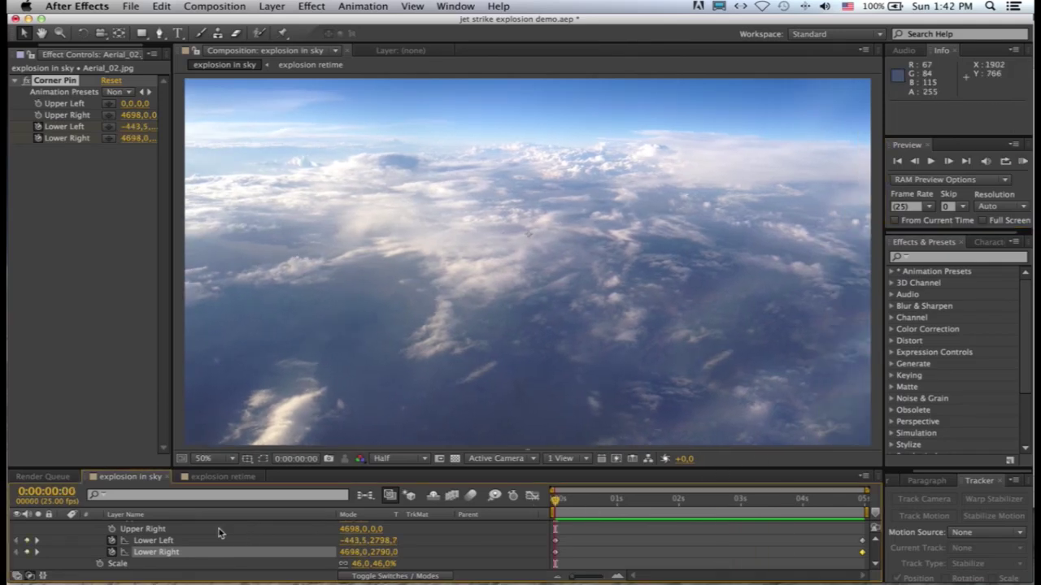
pyautogui.scroll(3, 122, 541)
pyautogui.click(64, 538)
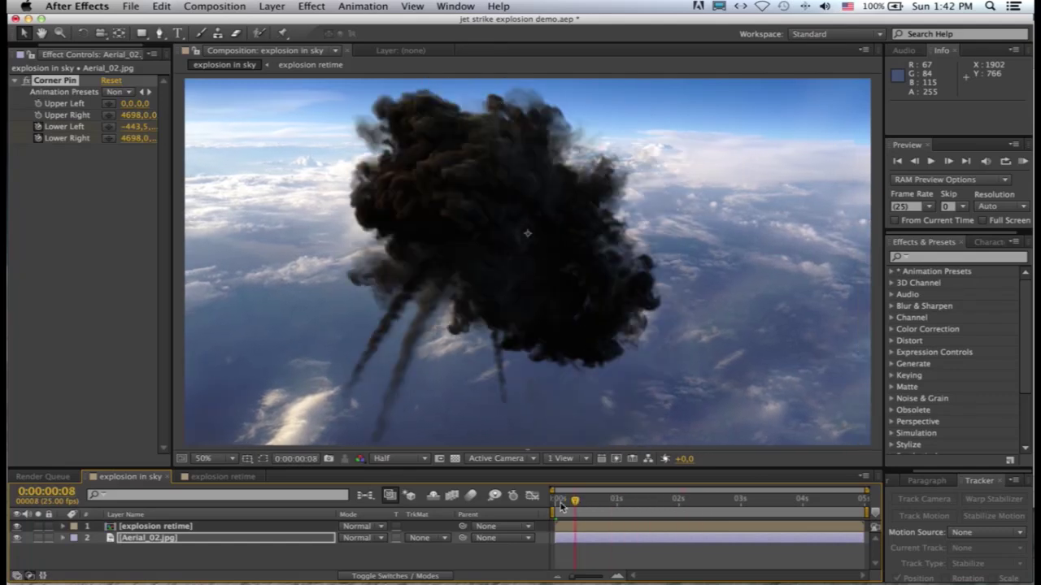
pyautogui.moveTo(560, 507); pyautogui.dragTo(632, 506)
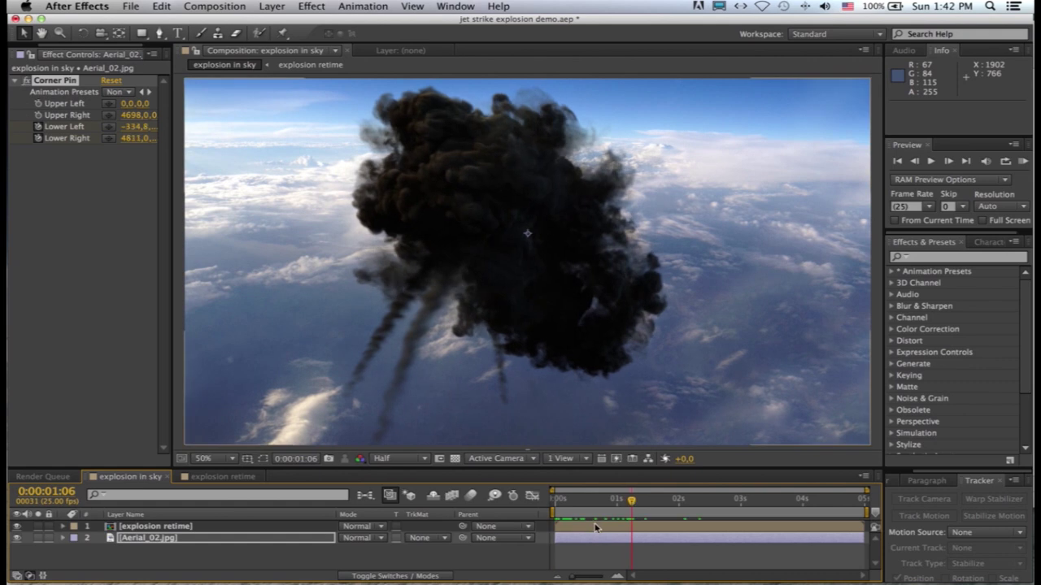
pyautogui.moveTo(578, 525); pyautogui.dragTo(664, 532)
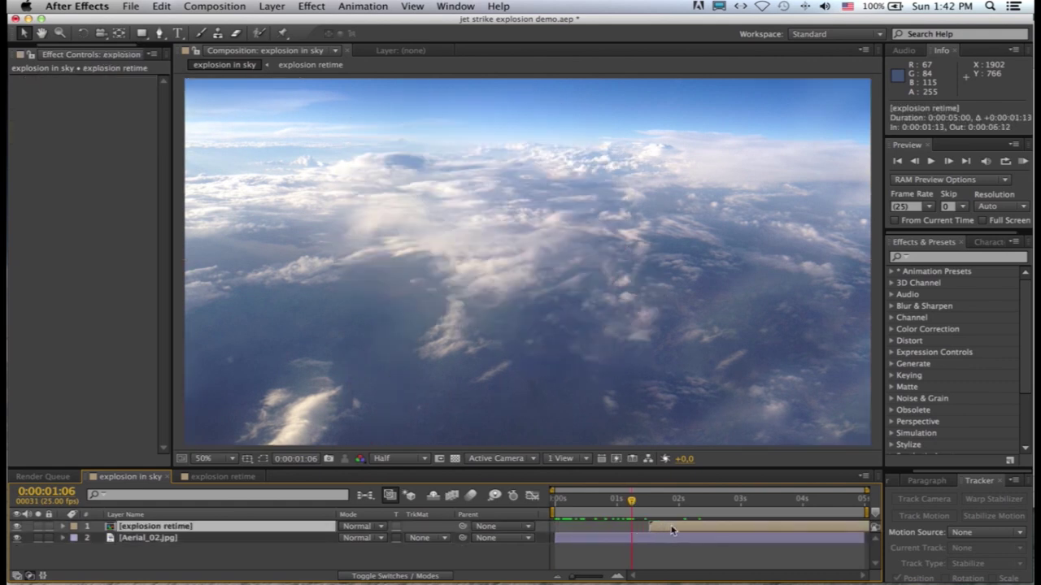
pyautogui.moveTo(631, 501); pyautogui.dragTo(649, 512)
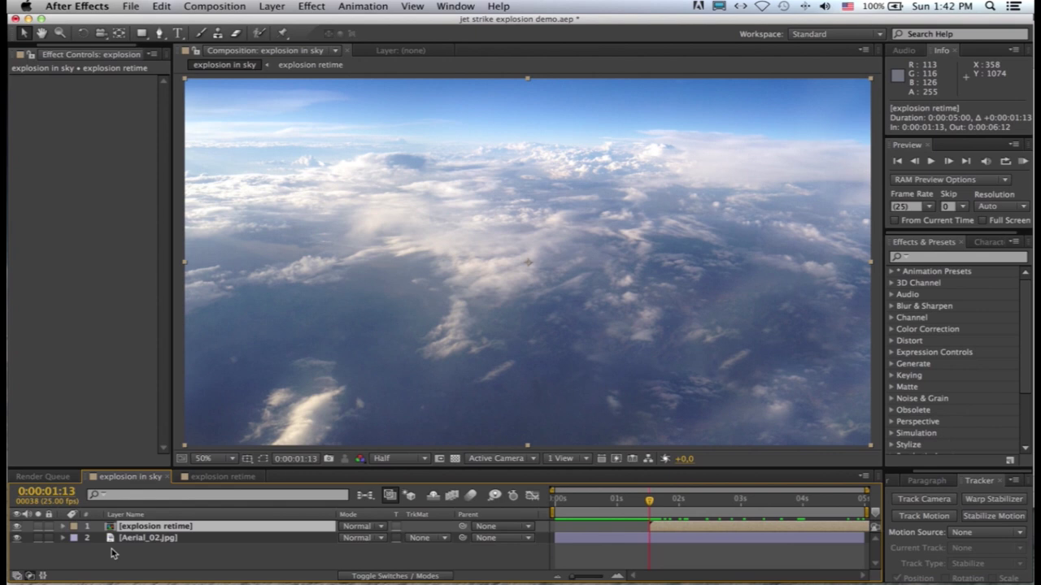
# - Keyframe the explosion retime Position from 960,540 to 1142,540 at the last frame
pyautogui.press('p')
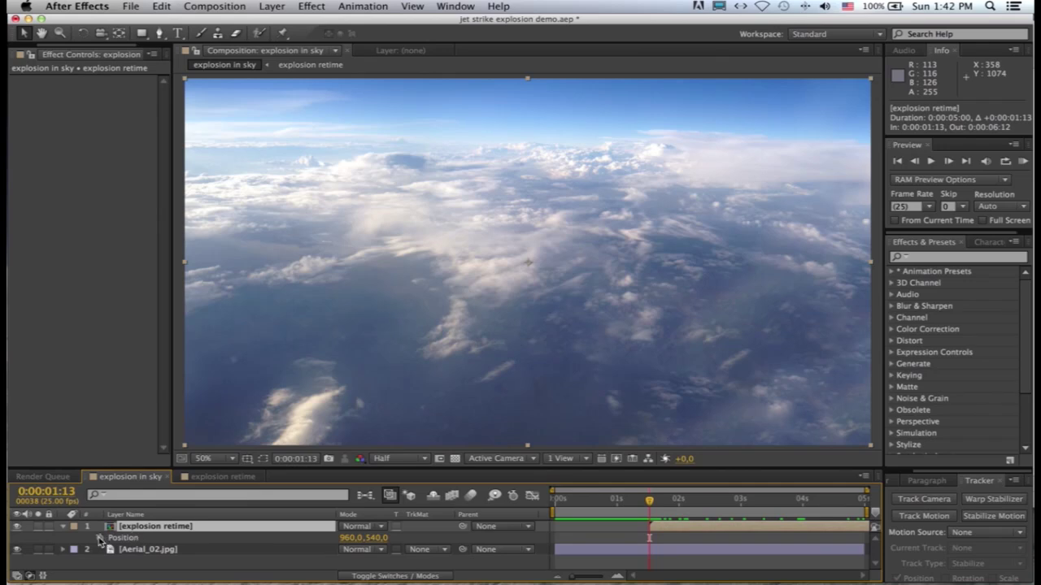
pyautogui.click(99, 539)
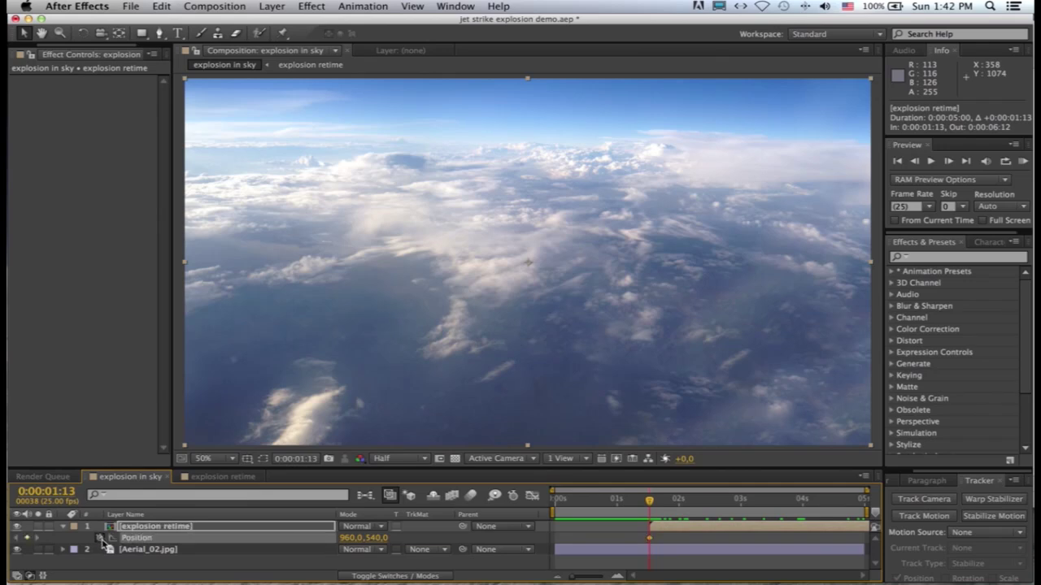
pyautogui.click(863, 501)
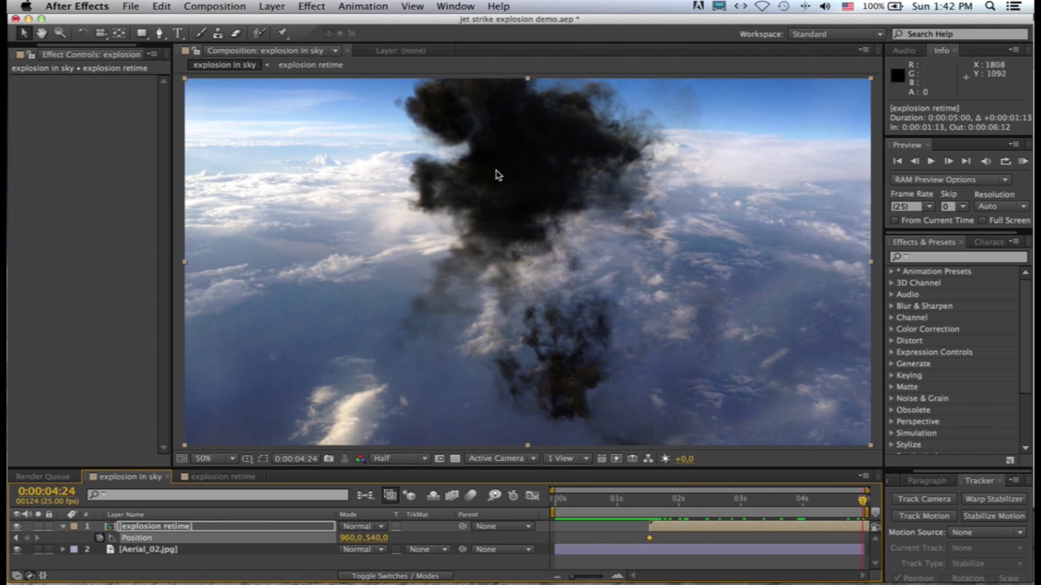
pyautogui.moveTo(497, 175); pyautogui.dragTo(560, 179)
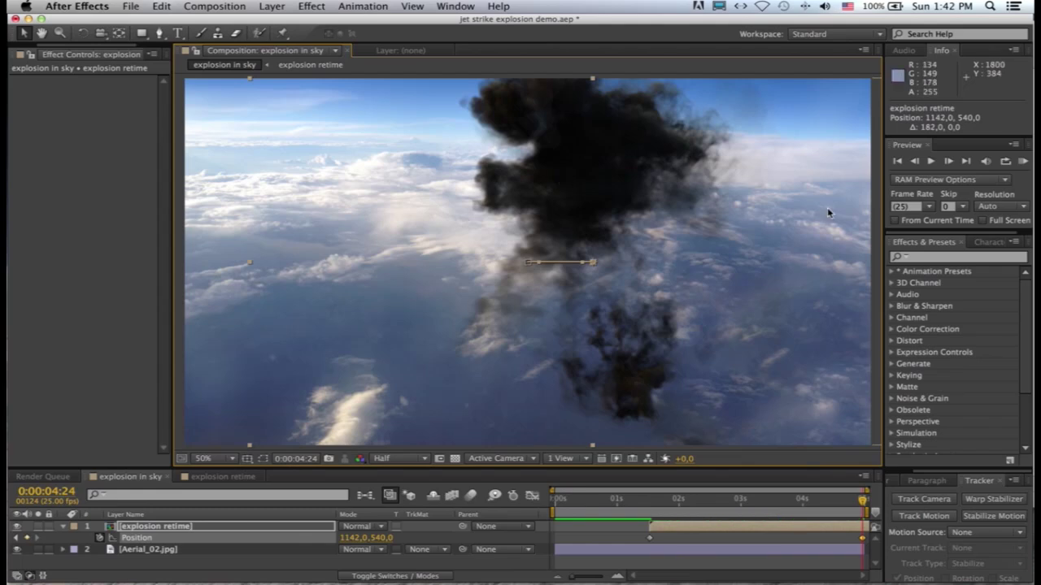
# - Preview the drifting explosion and scrub to where it first appears
pyautogui.click(1023, 161)
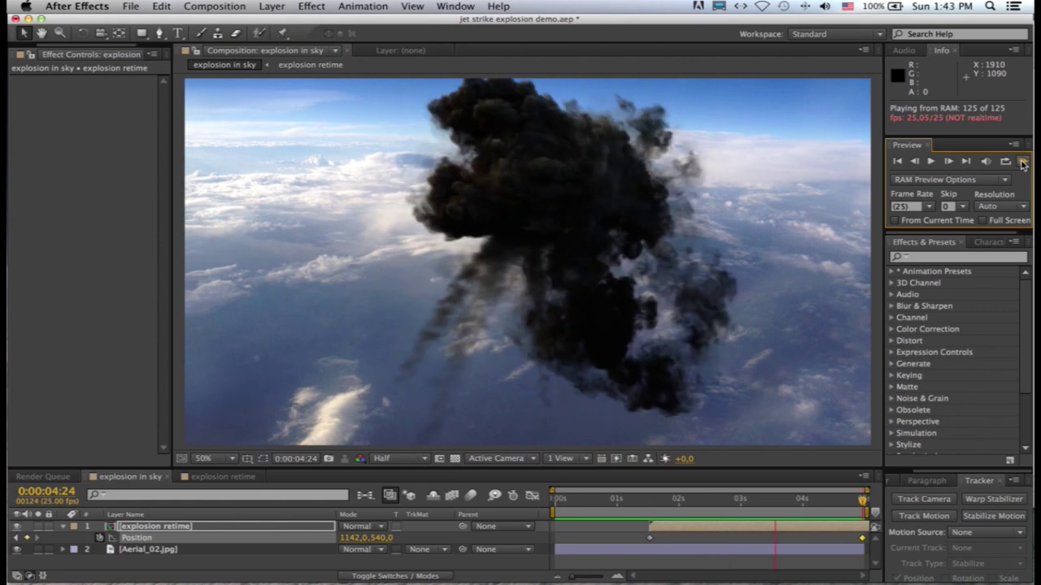
pyautogui.click(1020, 162)
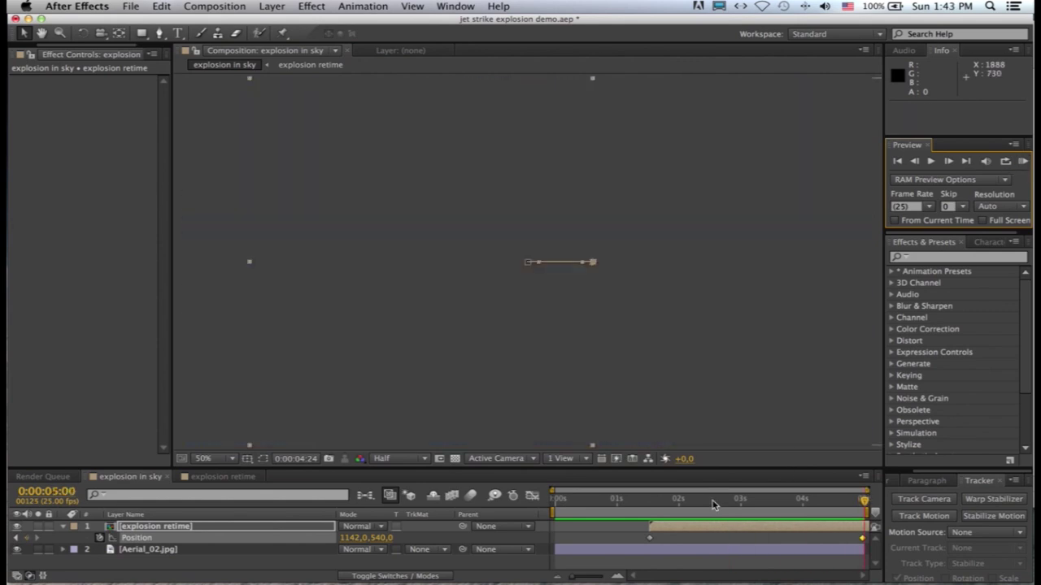
pyautogui.click(577, 502)
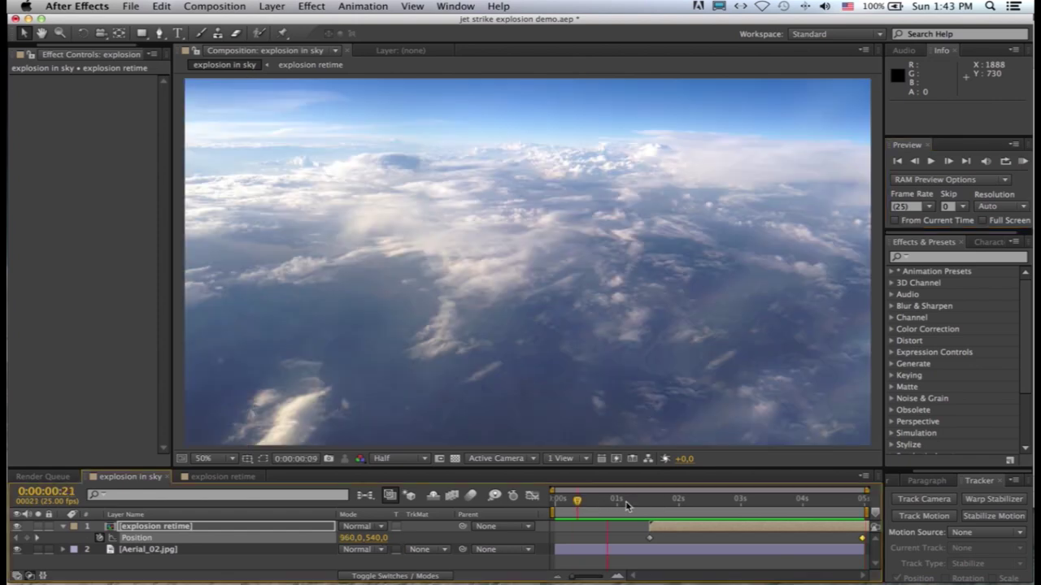
pyautogui.moveTo(626, 506); pyautogui.dragTo(714, 508)
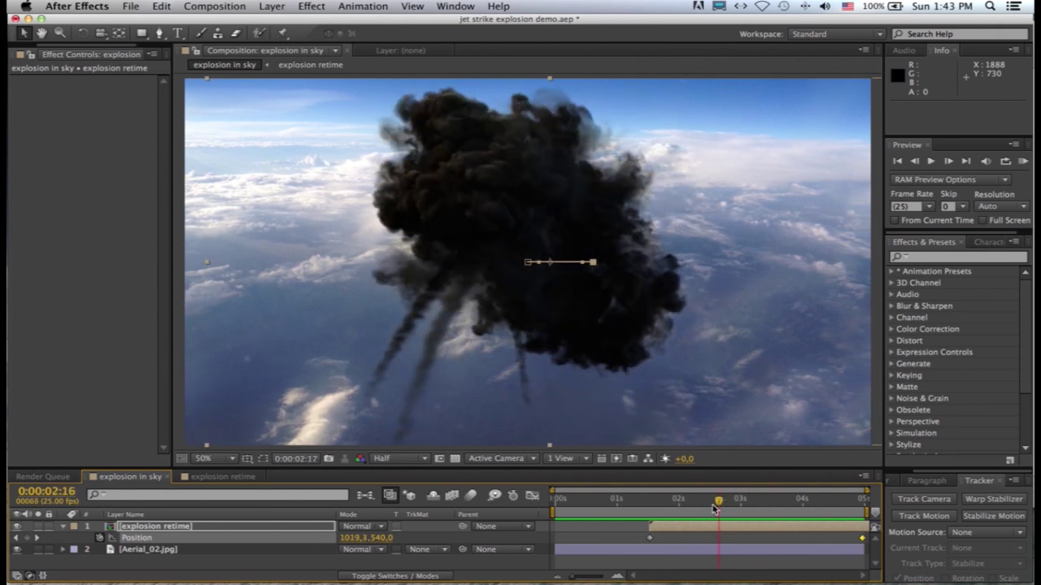
# - Set the explosion retime layer's blend mode to Hard Light and view a fiery frame
pyautogui.click(362, 527)
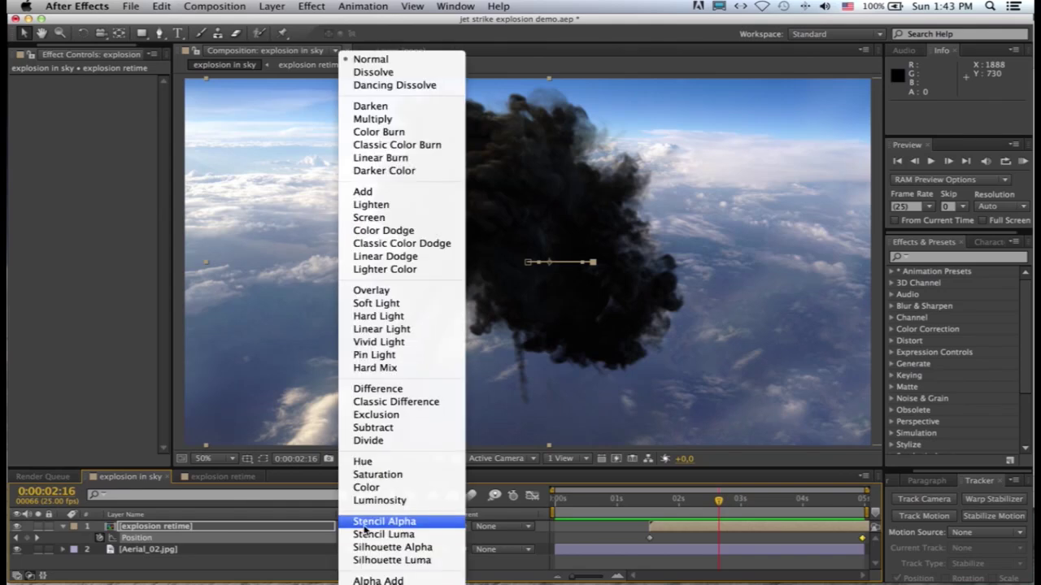
pyautogui.click(408, 317)
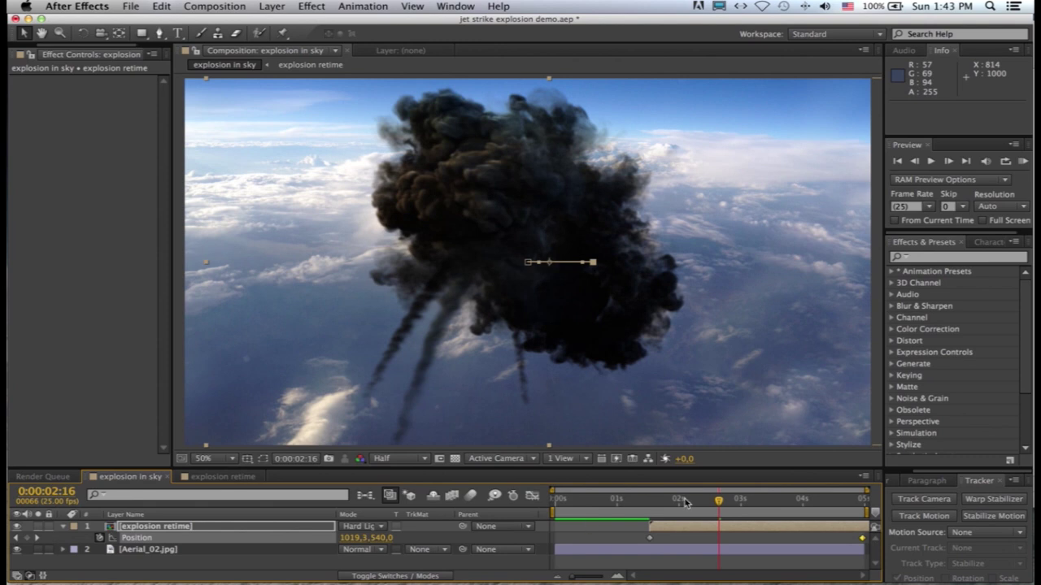
pyautogui.moveTo(681, 503); pyautogui.dragTo(743, 508)
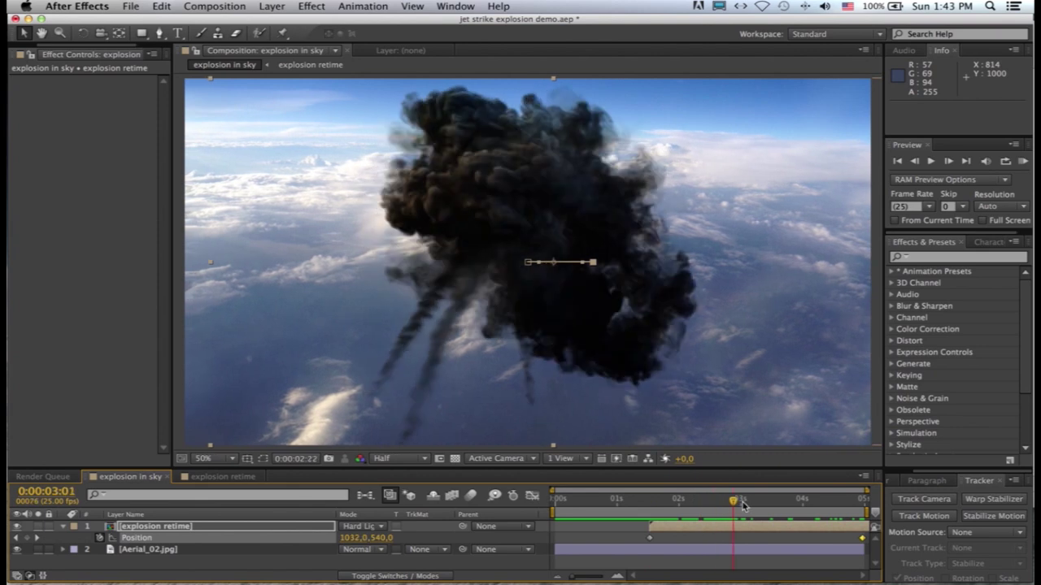
# - Duplicate the explosion retime layer
pyautogui.click(148, 550)
pyautogui.click(154, 529)
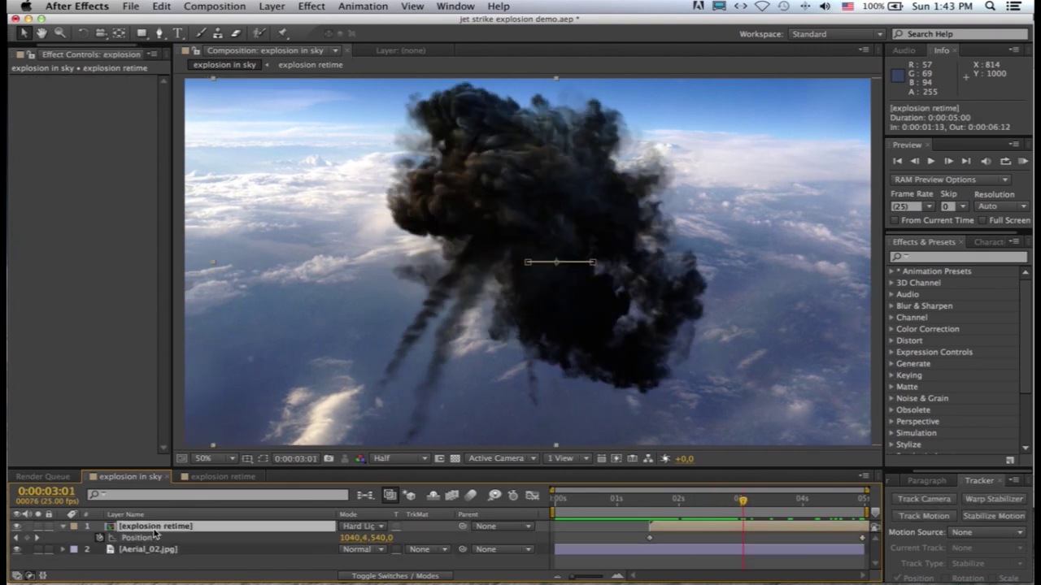
pyautogui.press('super+d')
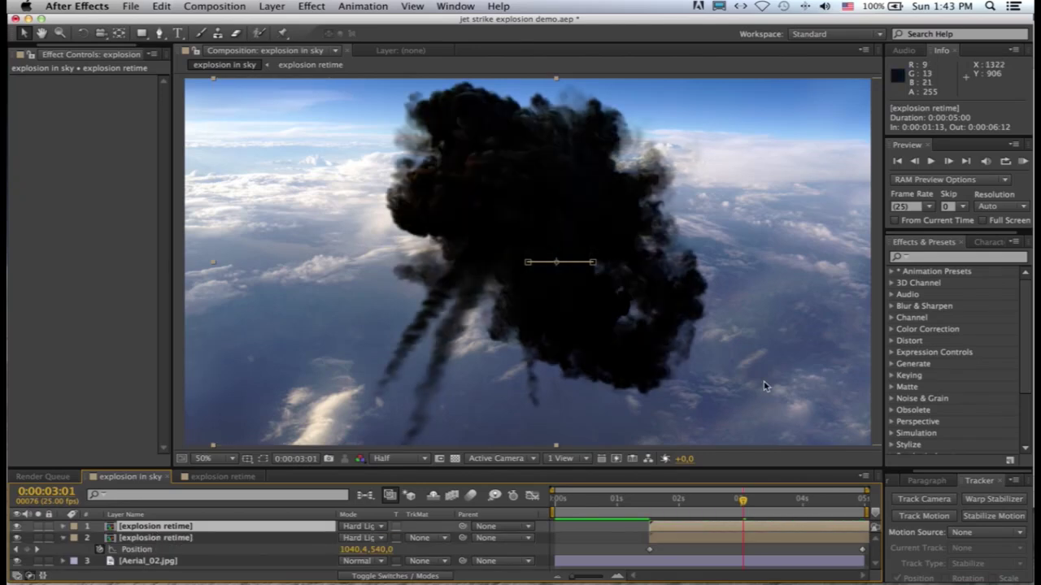
# - Apply a red Fill effect to the top explosion copy and set its blend mode to Add
pyautogui.click(926, 257)
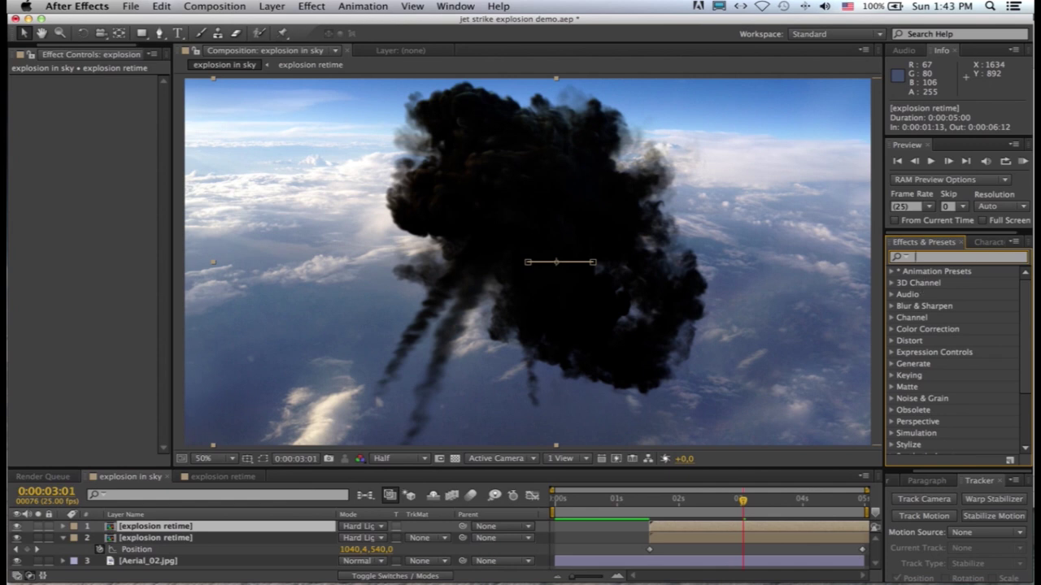
pyautogui.write('fill')
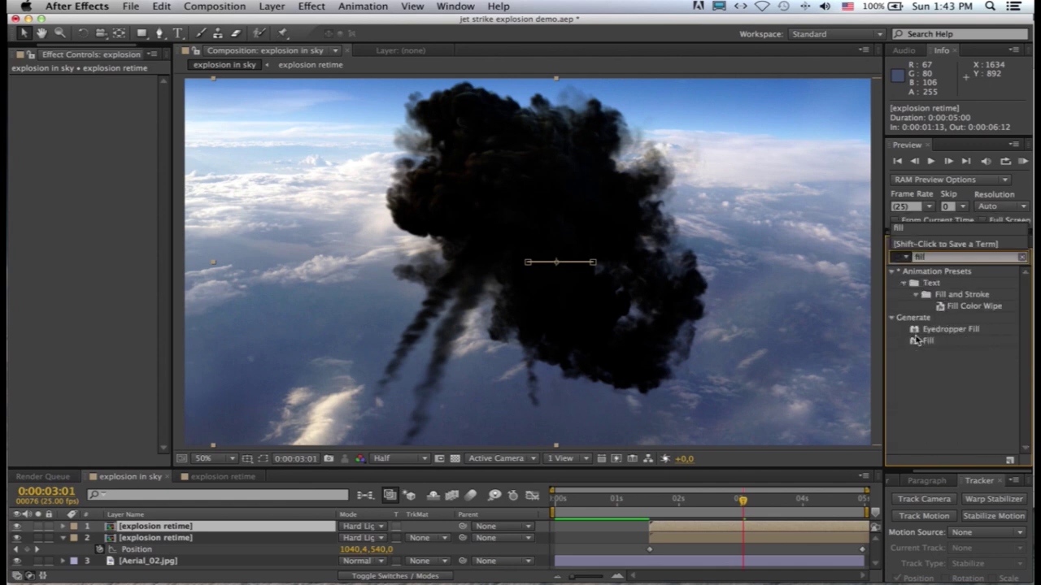
pyautogui.click(916, 343)
pyautogui.click(917, 345)
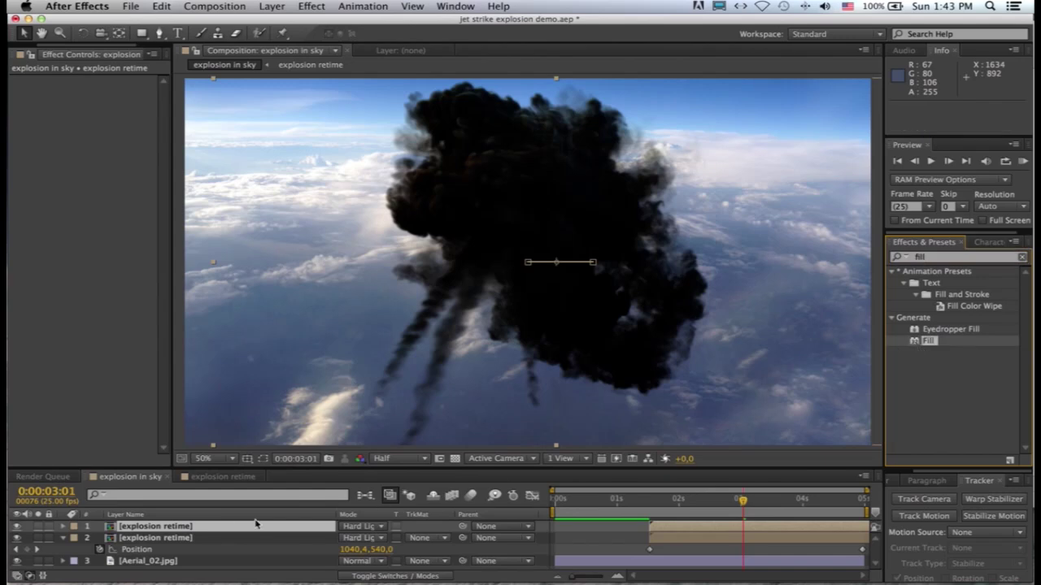
pyautogui.moveTo(254, 523); pyautogui.dragTo(160, 530)
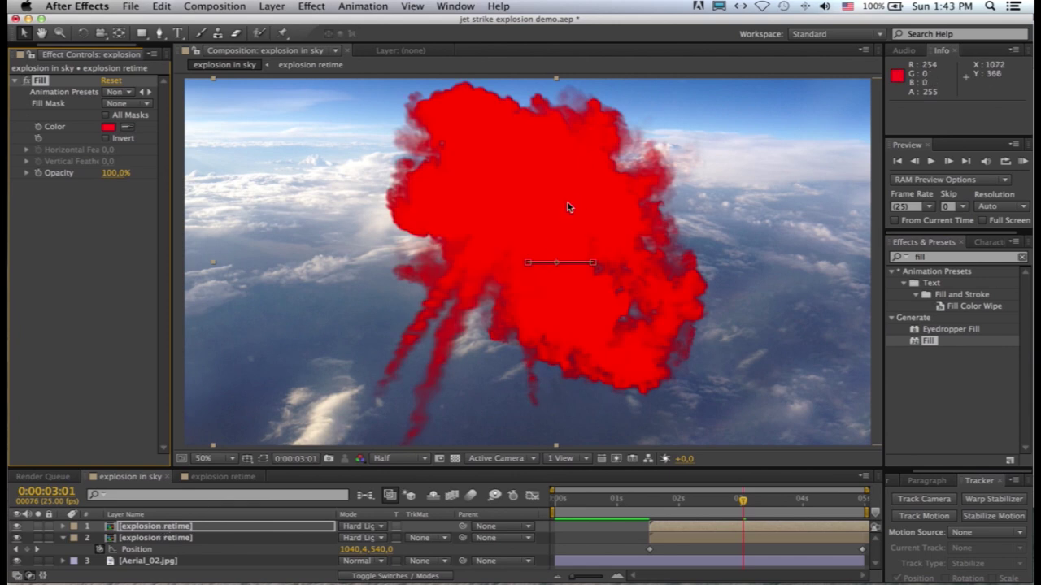
pyautogui.click(356, 529)
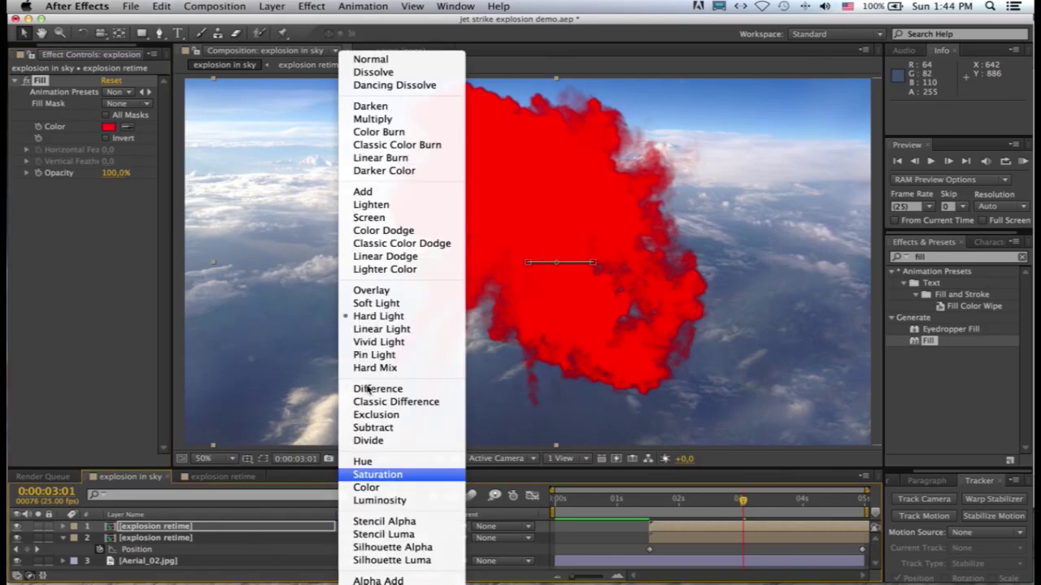
pyautogui.click(363, 192)
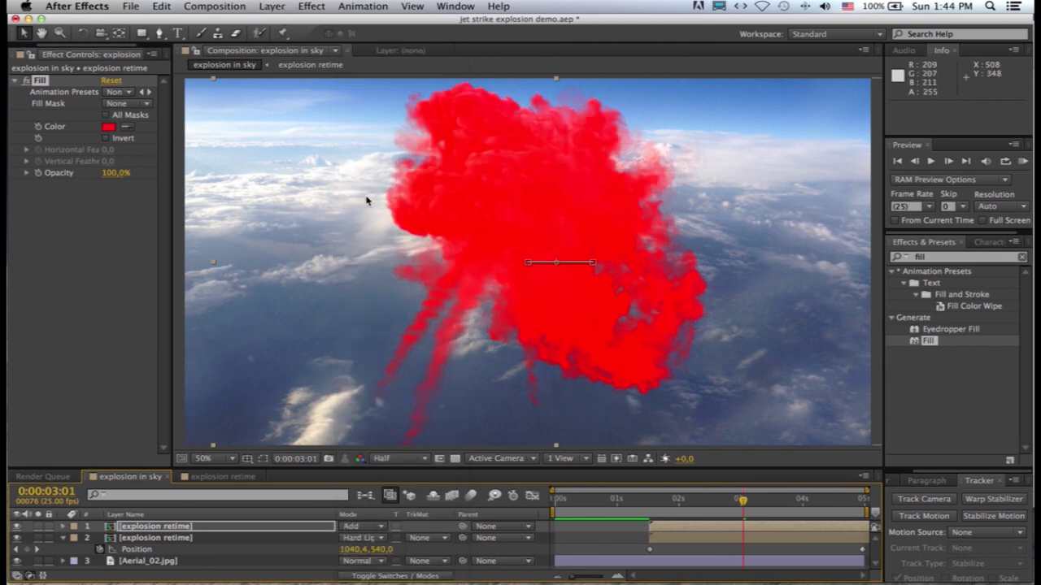
# - Sample the sky's light grey as the top explosion copy's Fill colour with the eyedropper
pyautogui.click(126, 128)
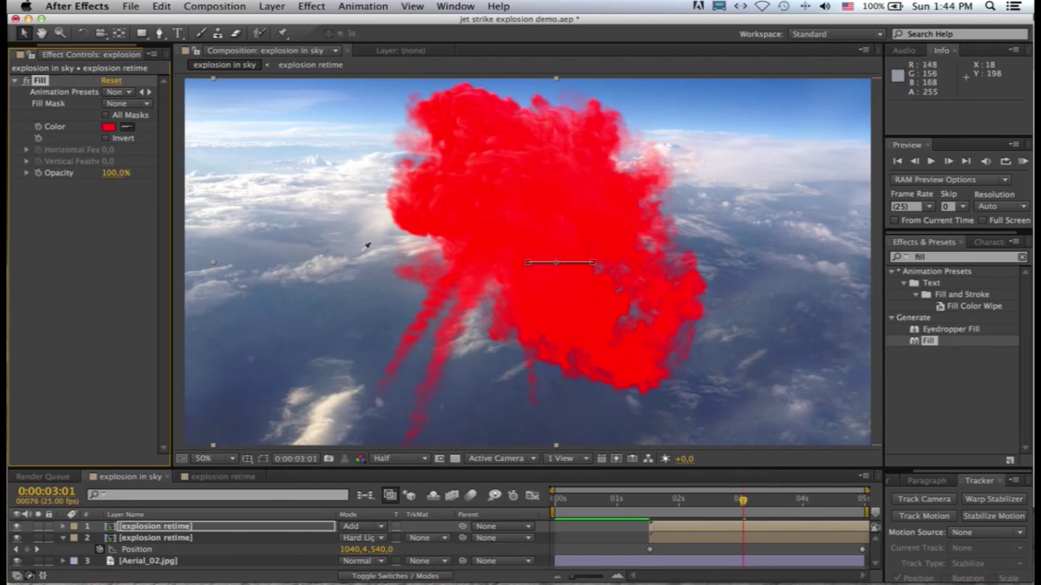
pyautogui.click(361, 254)
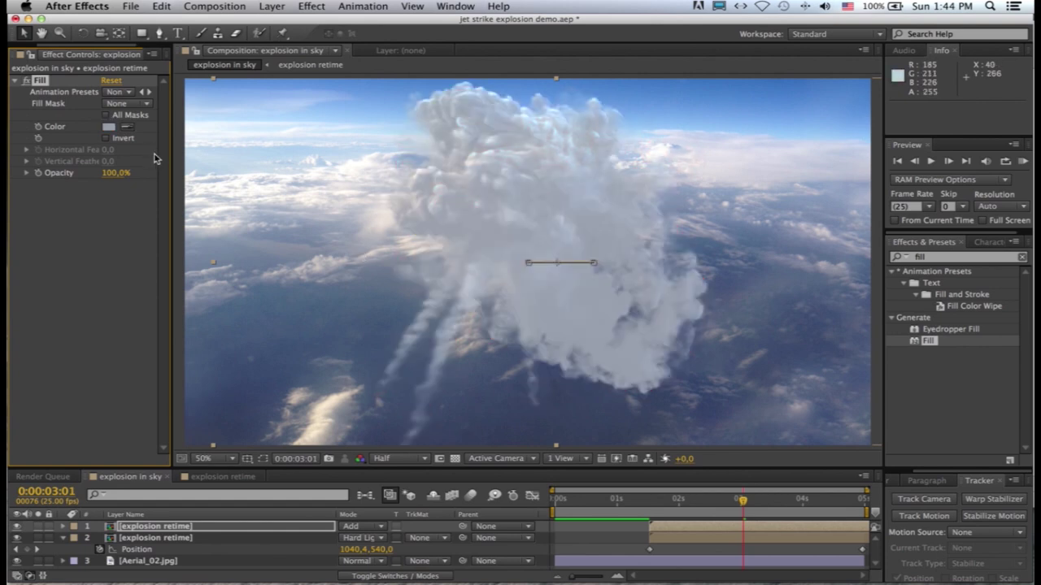
pyautogui.click(167, 529)
# - Set the grey-filled top explosion layer's Opacity to 10%
pyautogui.press('t')
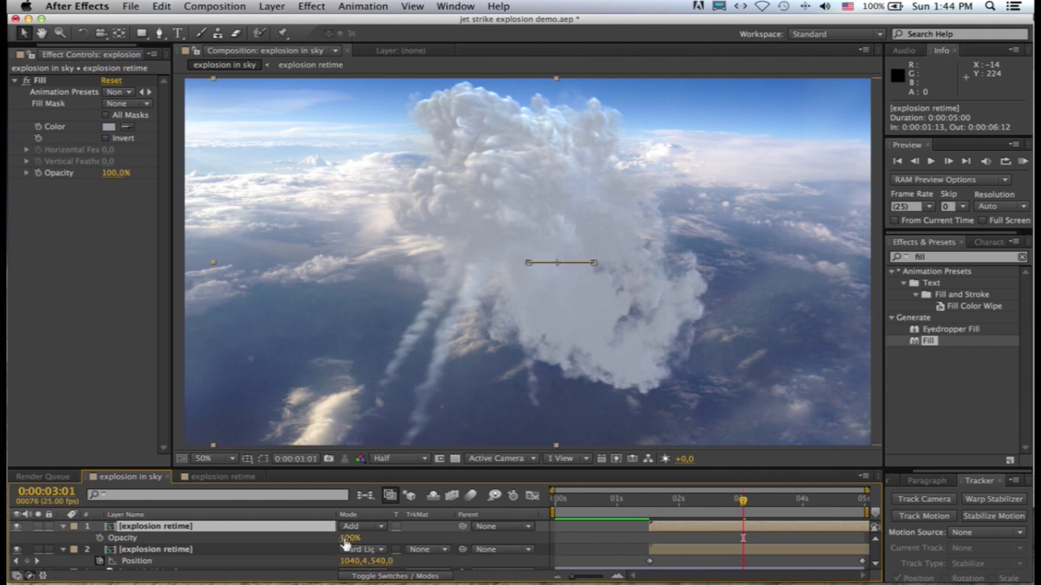
pyautogui.moveTo(350, 537); pyautogui.dragTo(290, 538)
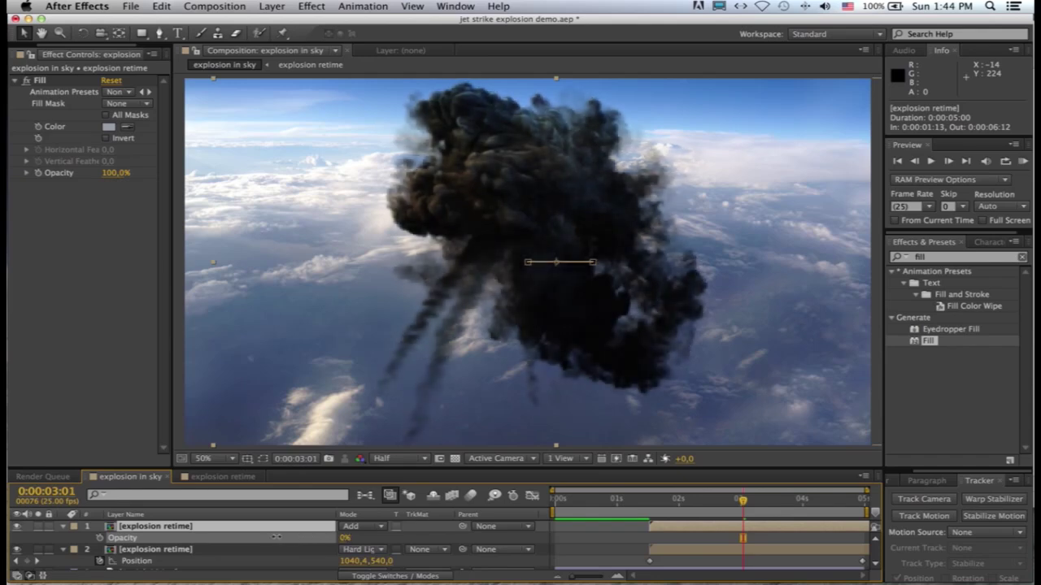
pyautogui.moveTo(284, 537); pyautogui.dragTo(286, 538)
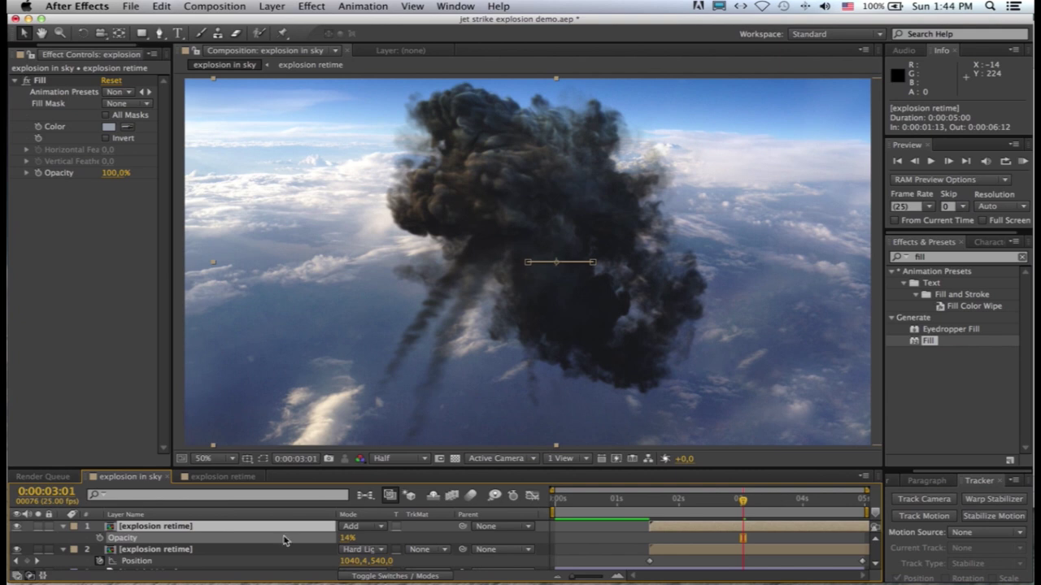
pyautogui.click(347, 537)
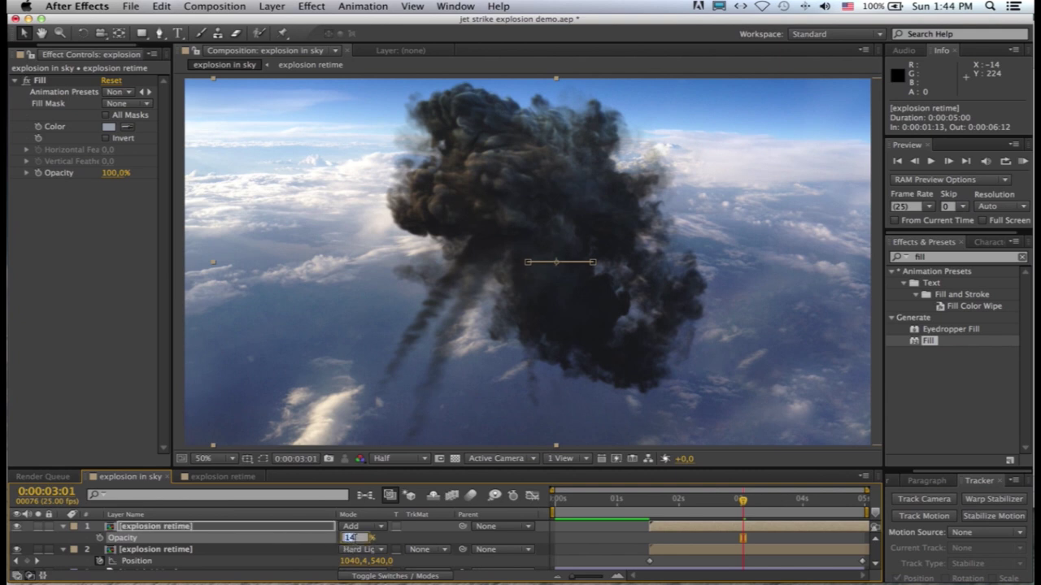
pyautogui.press('Return')
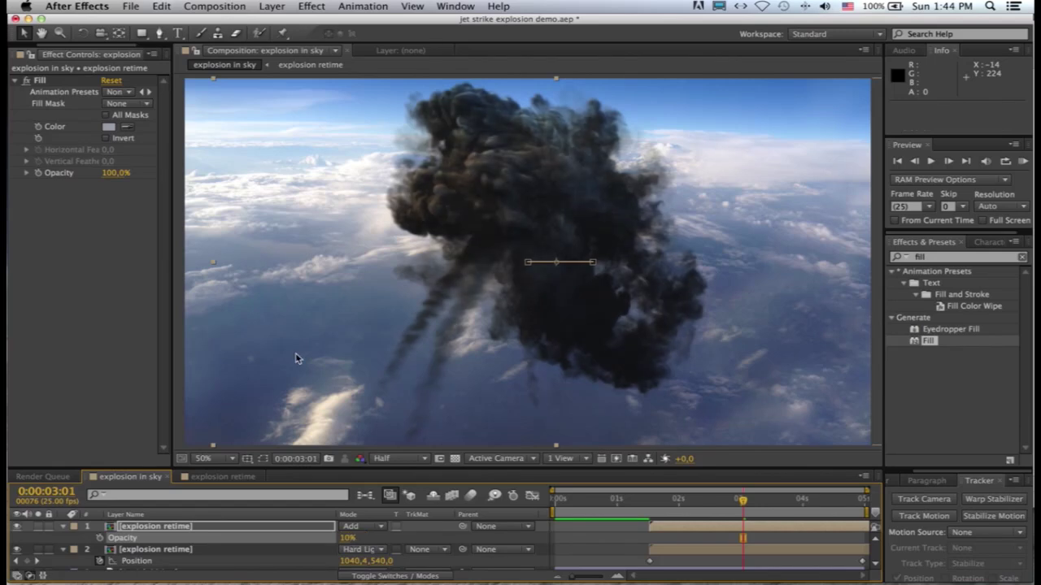
# - Change the Fill colour to a bluer, more saturated pale grey in the Color dialog
pyautogui.click(109, 128)
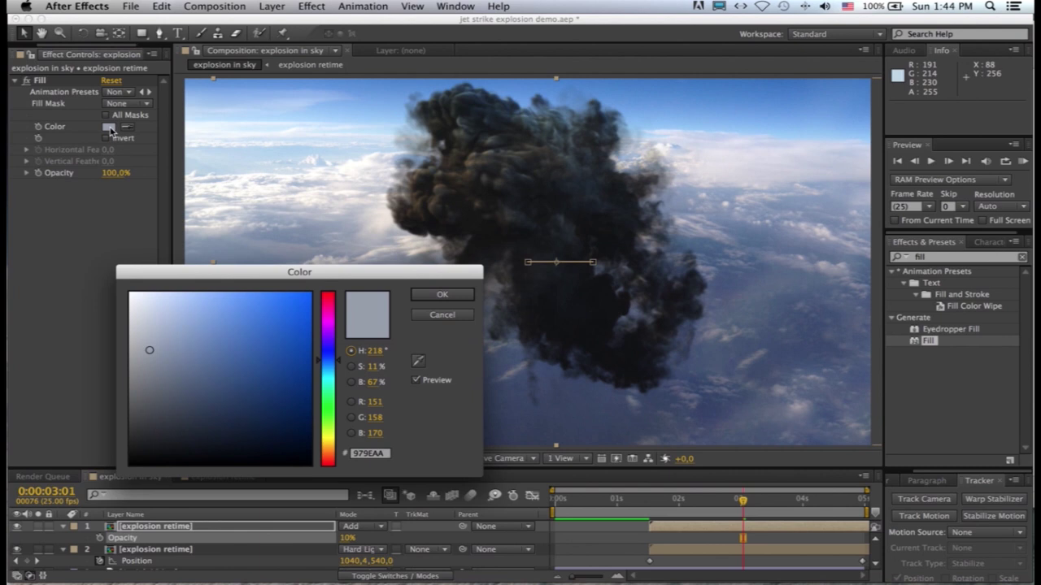
pyautogui.click(168, 342)
pyautogui.click(442, 295)
# - RAM-preview the explosion over the sky, then return to the fireball frame at 0:00:01:20
pyautogui.click(1023, 161)
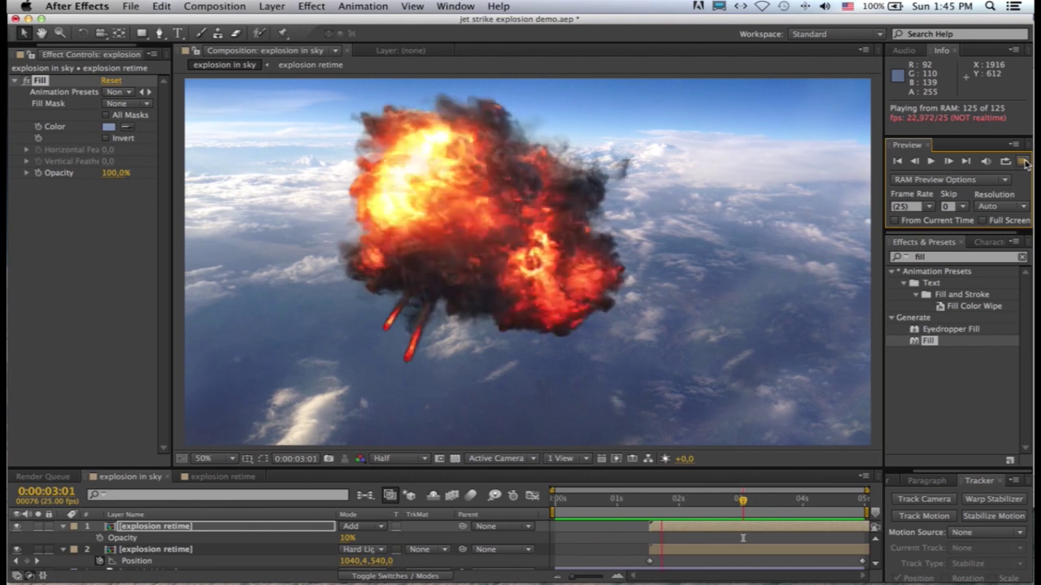
pyautogui.press('space')
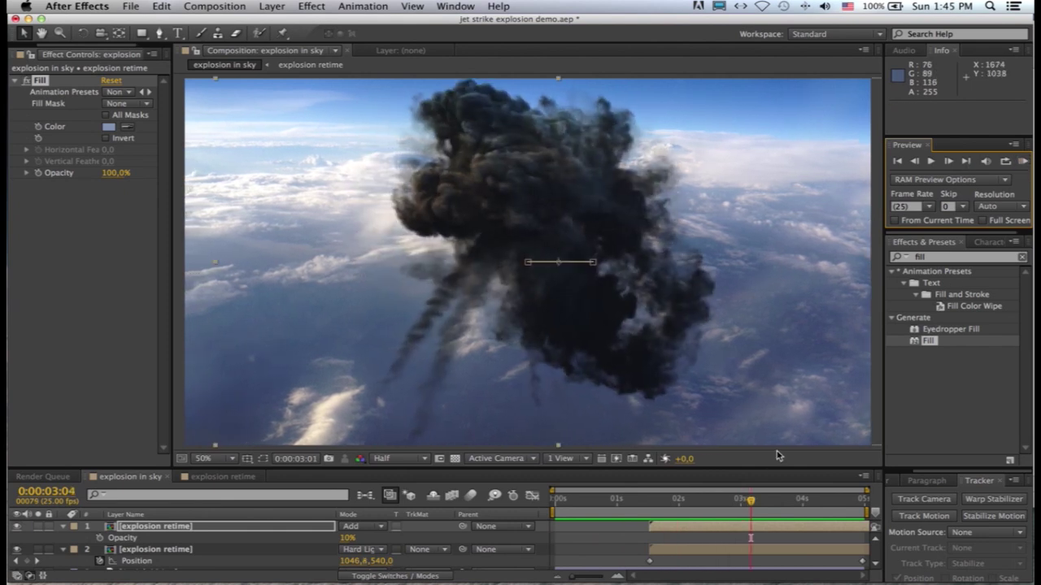
pyautogui.moveTo(669, 501)
pyautogui.mouseDown()
pyautogui.moveTo(648, 504)
pyautogui.moveTo(706, 505)
pyautogui.moveTo(667, 507)
pyautogui.mouseUp()
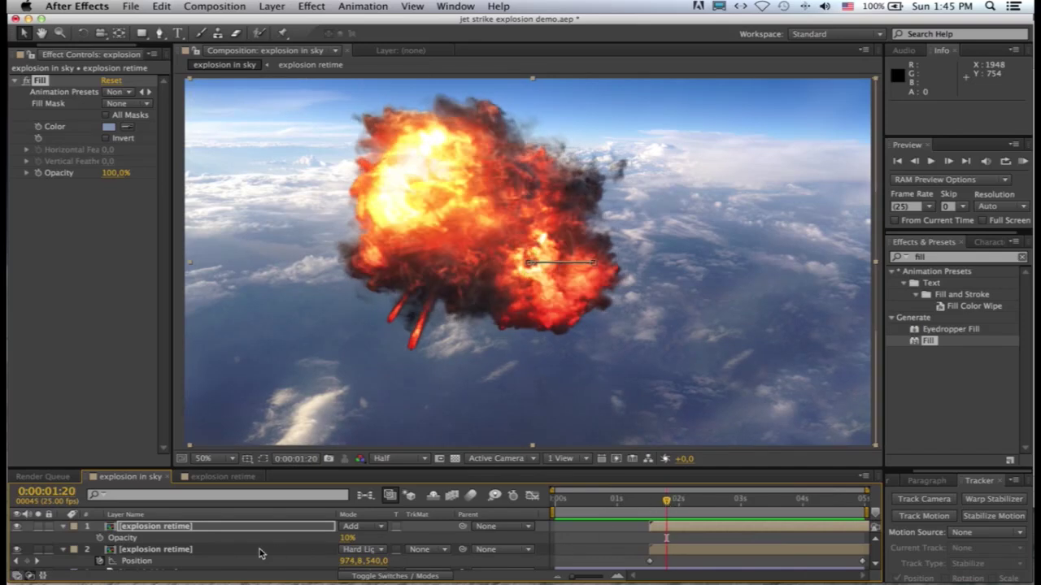
# - Apply Effect > Color Correction > Levels to the lower explosion retime layer
pyautogui.click(189, 551)
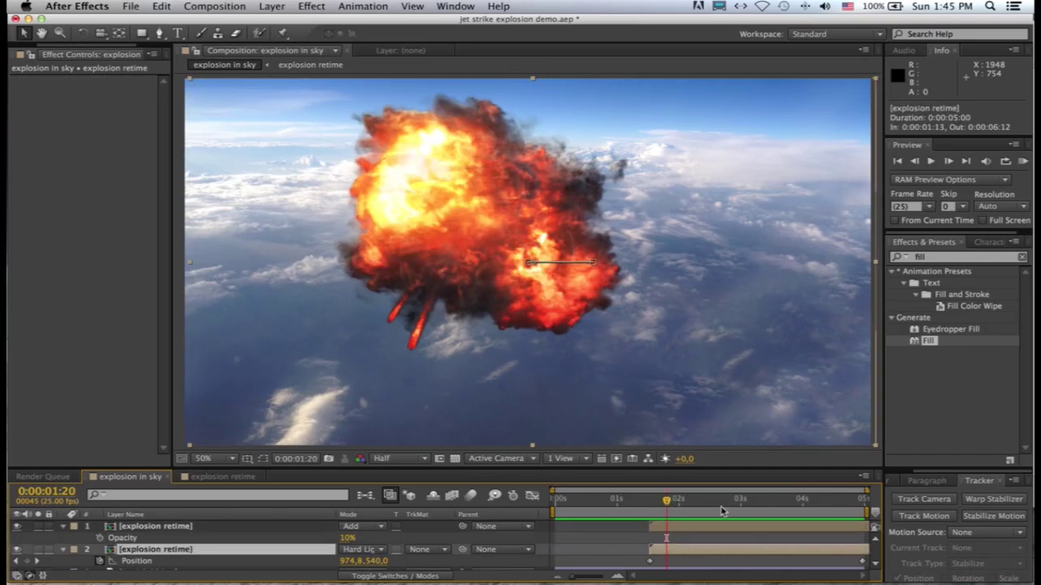
pyautogui.moveTo(667, 505); pyautogui.dragTo(696, 503)
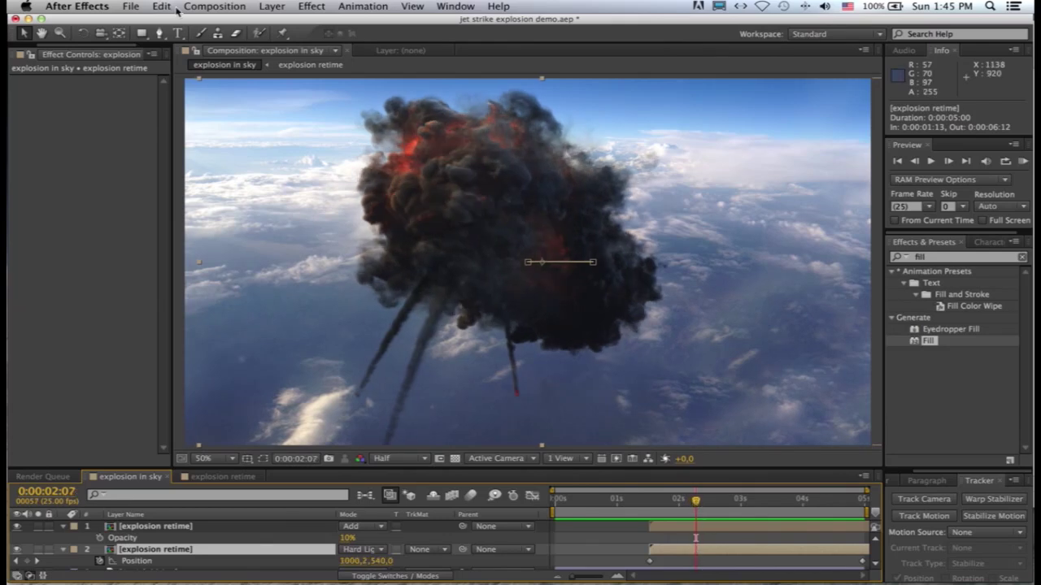
pyautogui.click(313, 6)
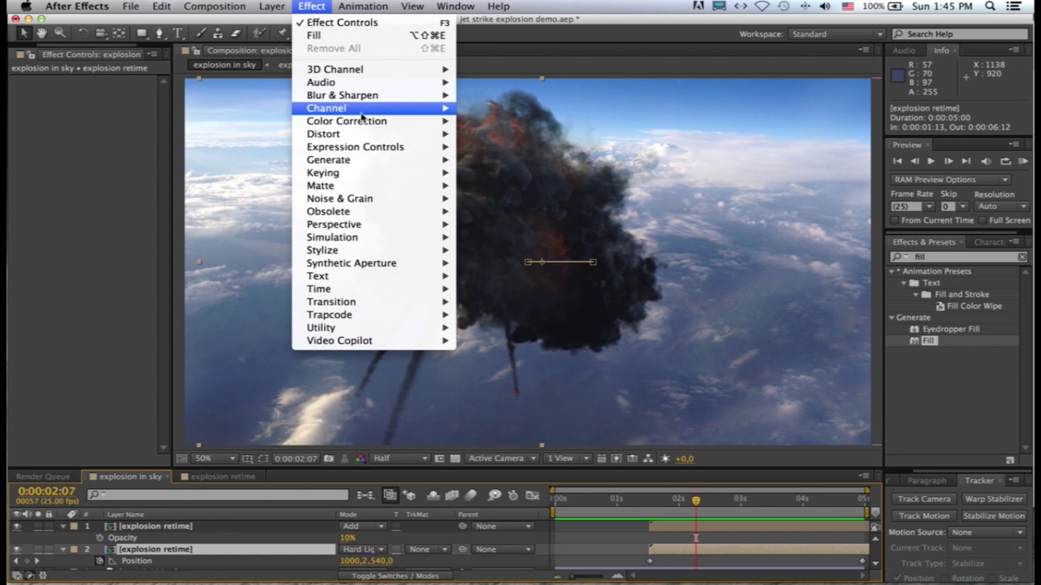
pyautogui.moveTo(364, 124)
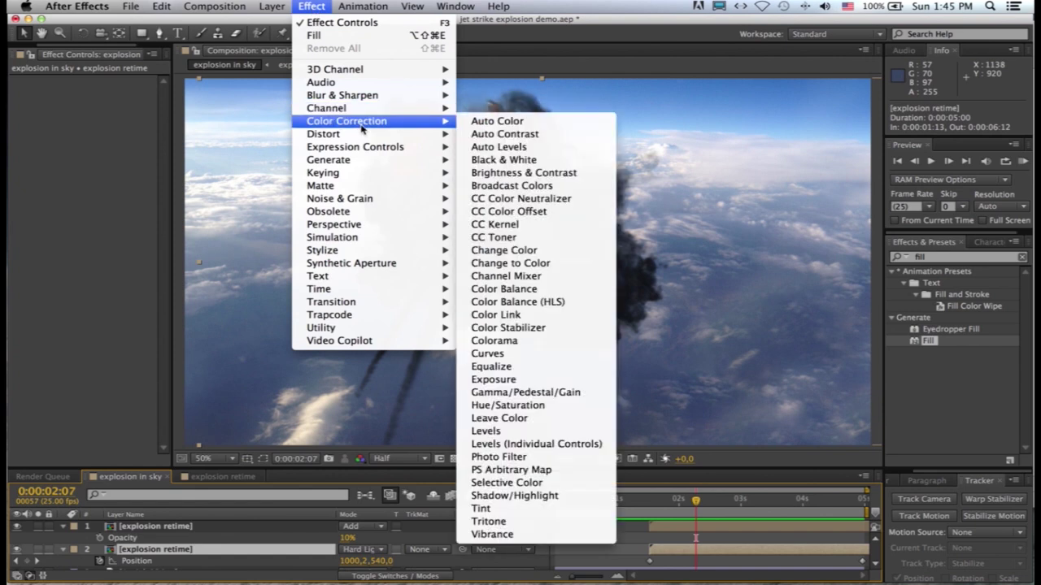
pyautogui.click(491, 434)
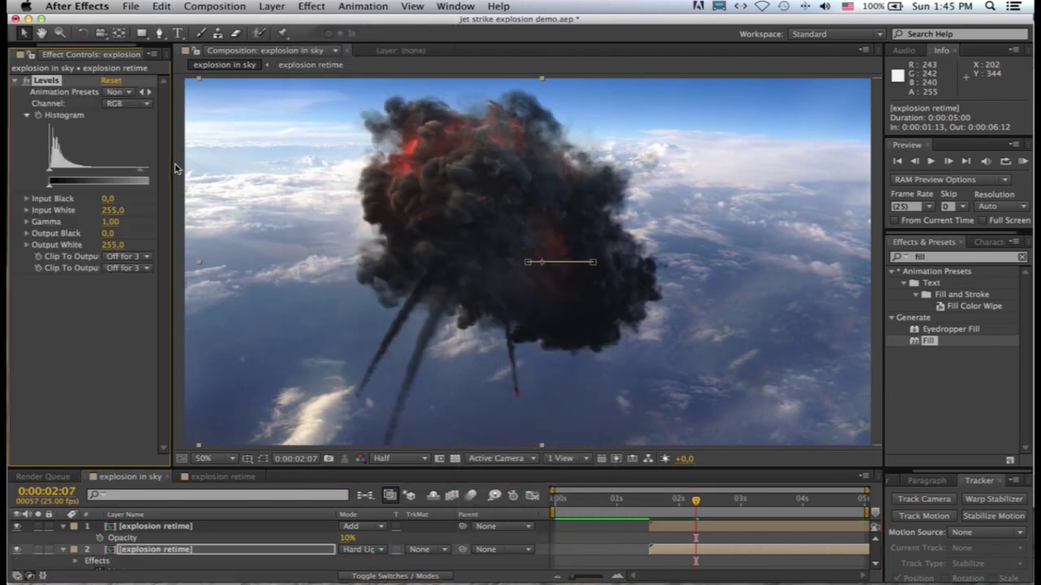
# - Set the Levels Input White to 148.8 and Output Black to 27.7
pyautogui.moveTo(173, 165); pyautogui.dragTo(262, 165)
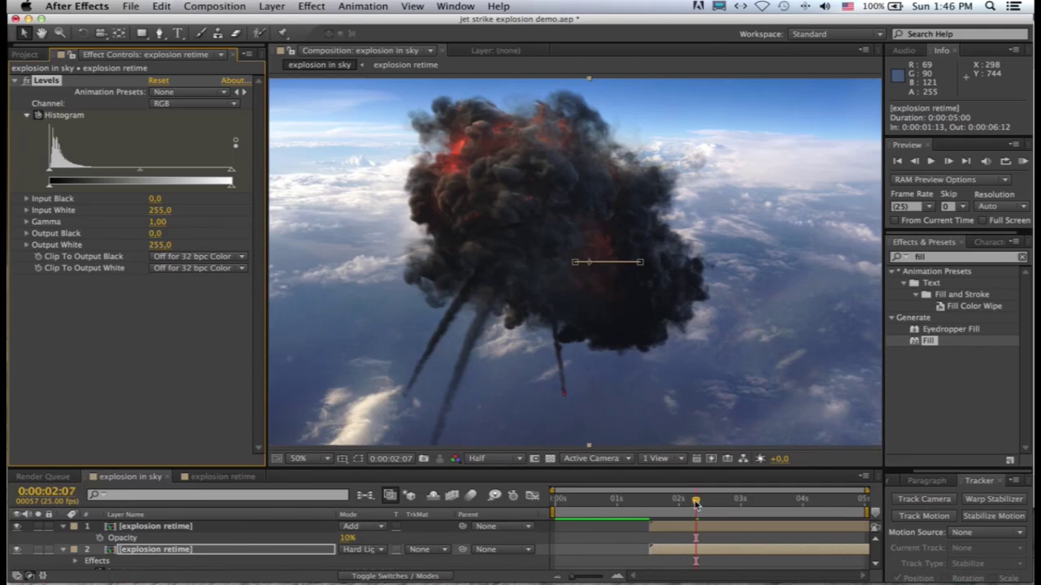
pyautogui.moveTo(696, 504); pyautogui.dragTo(664, 506)
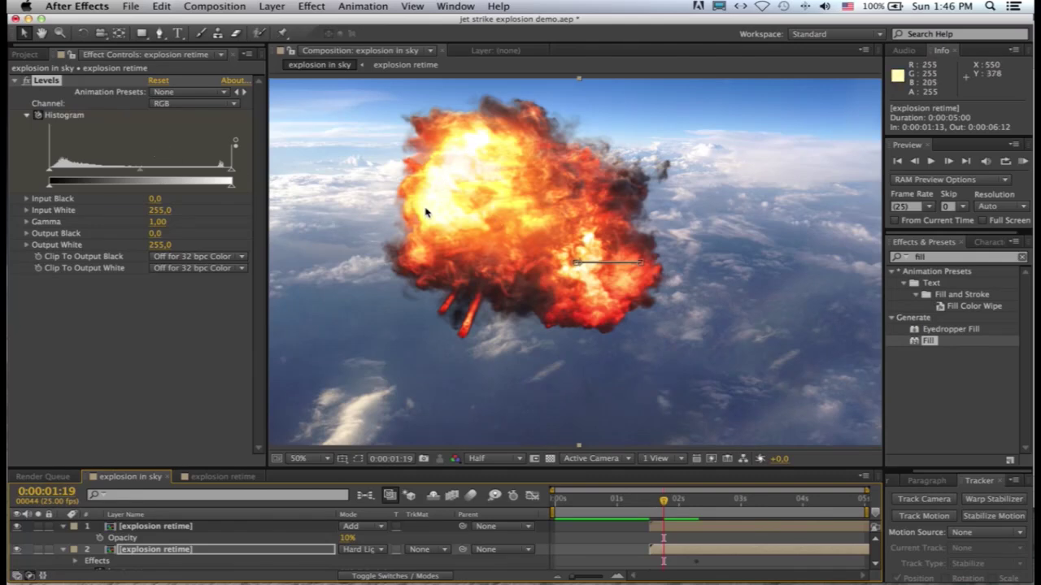
pyautogui.moveTo(232, 174); pyautogui.dragTo(157, 174)
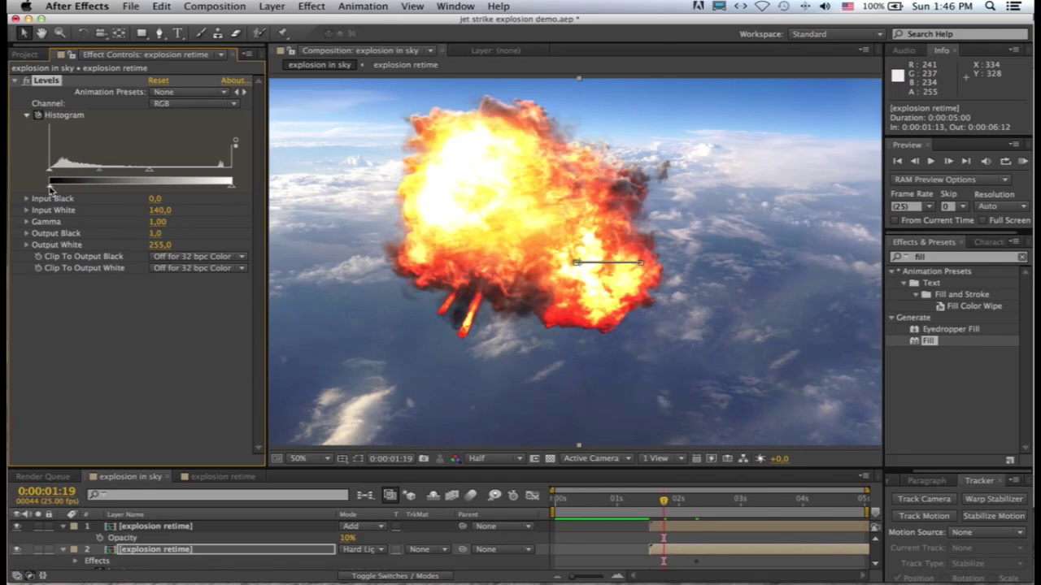
pyautogui.moveTo(63, 189); pyautogui.dragTo(72, 189)
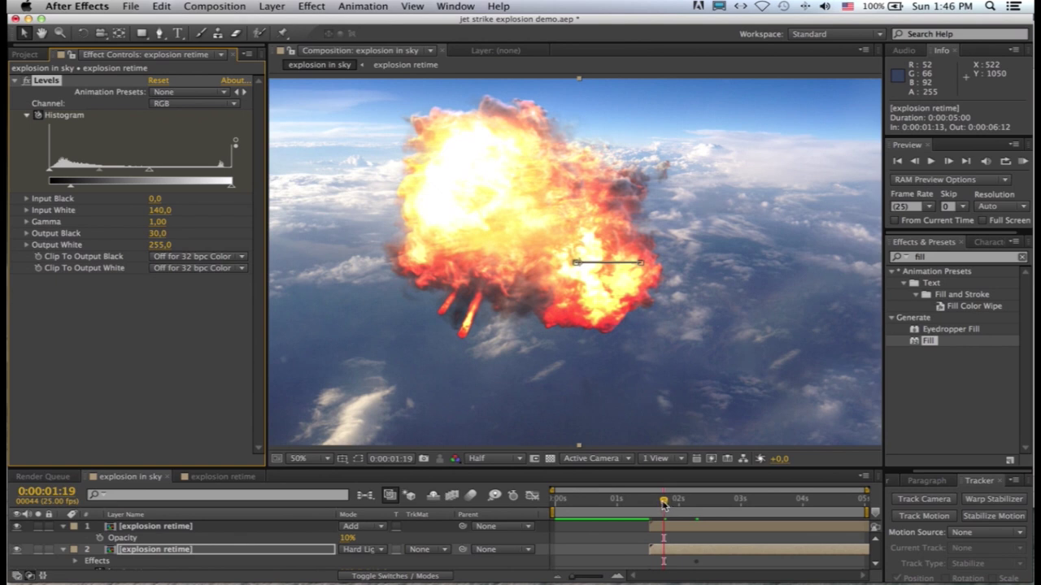
# - Toggle Levels on and off to compare the explosion, leaving it enabled
pyautogui.moveTo(663, 504)
pyautogui.mouseDown()
pyautogui.moveTo(647, 504)
pyautogui.moveTo(656, 504)
pyautogui.mouseUp()
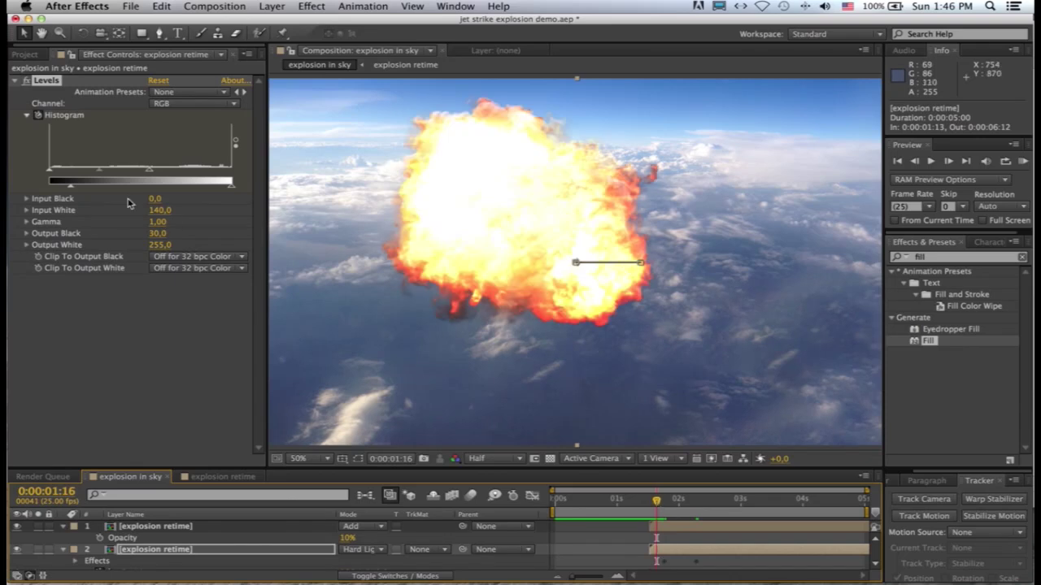
pyautogui.click(27, 81)
pyautogui.click(27, 81)
pyautogui.click(27, 81)
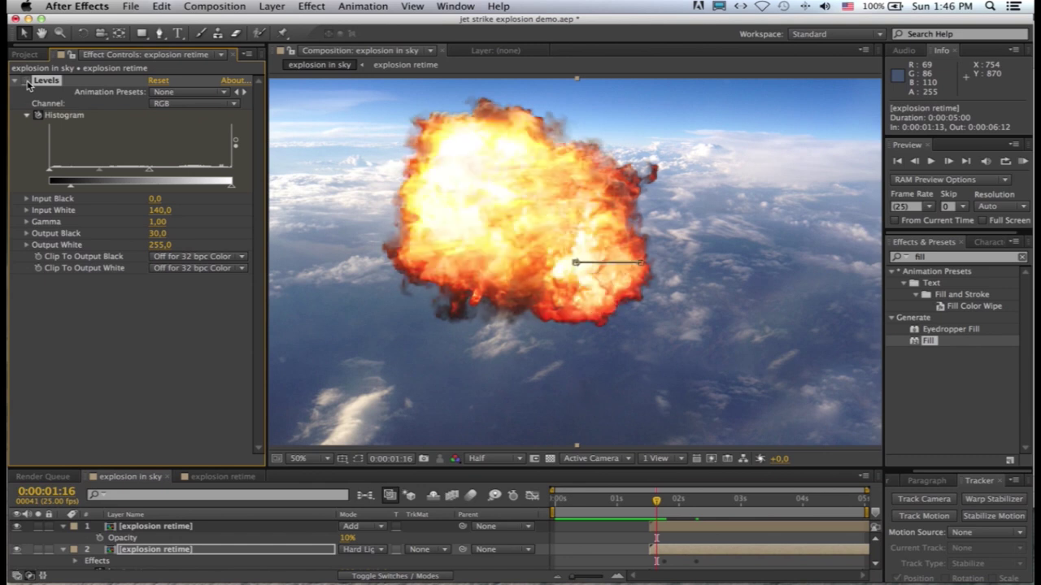
pyautogui.click(27, 82)
pyautogui.click(27, 82)
pyautogui.click(27, 81)
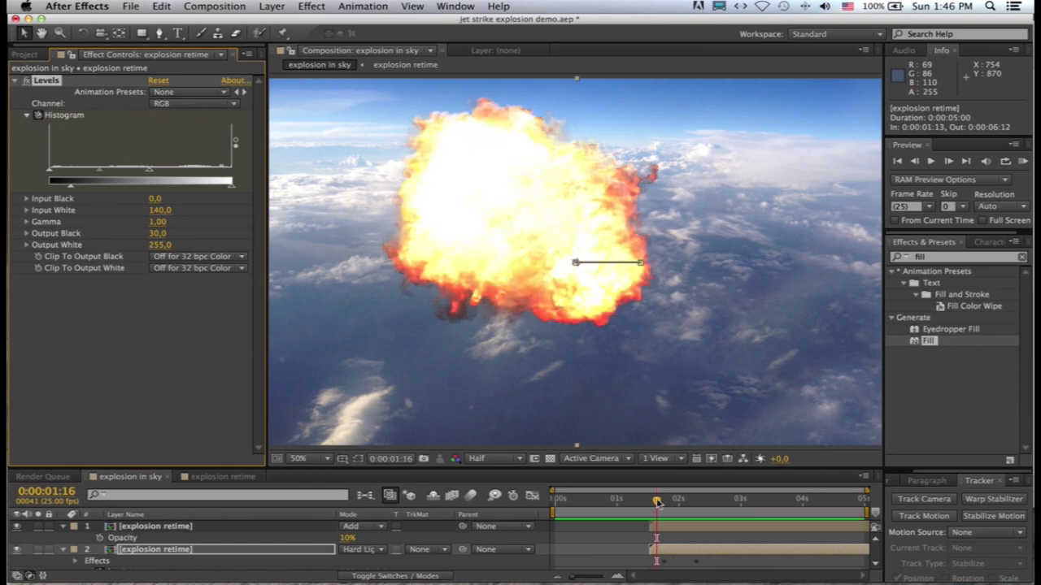
pyautogui.moveTo(657, 504)
pyautogui.mouseDown()
pyautogui.moveTo(783, 502)
pyautogui.moveTo(667, 510)
pyautogui.mouseUp()
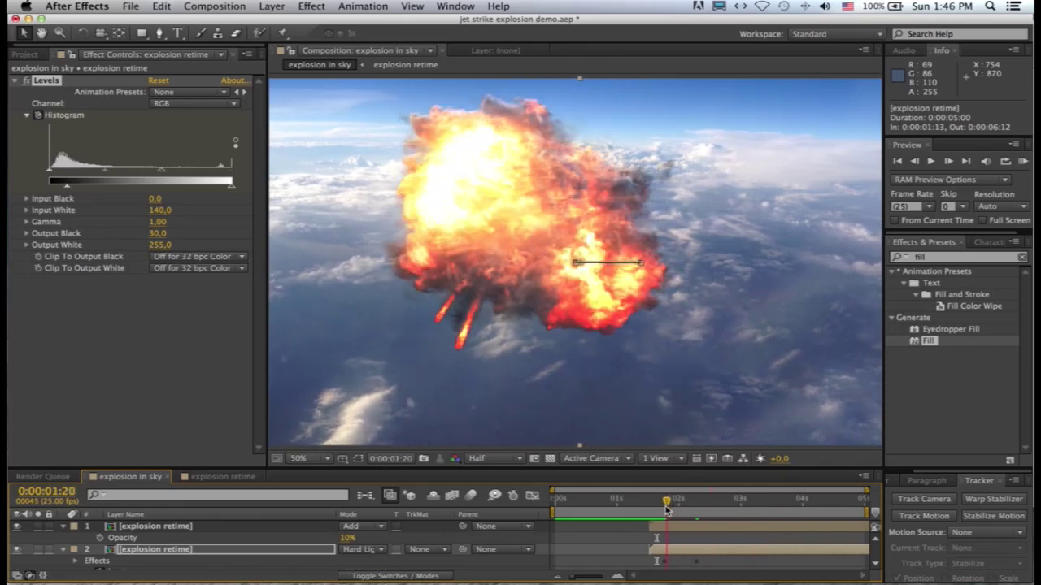
# - Add Stylize > Glow below Levels with 45% threshold, 150 radius, 0.9 intensity, and A & B Colors
pyautogui.click(930, 258)
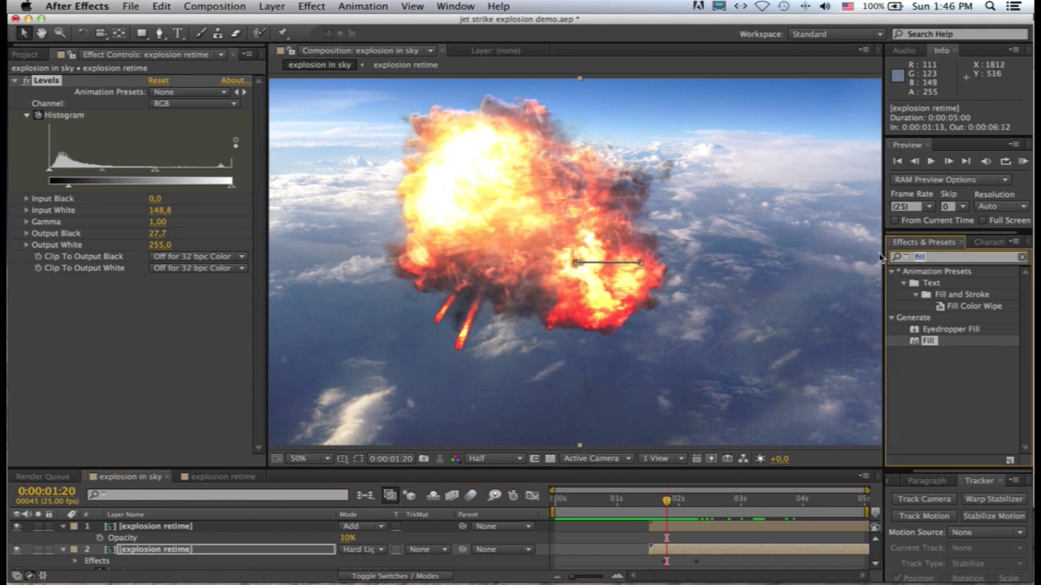
pyautogui.write('glow')
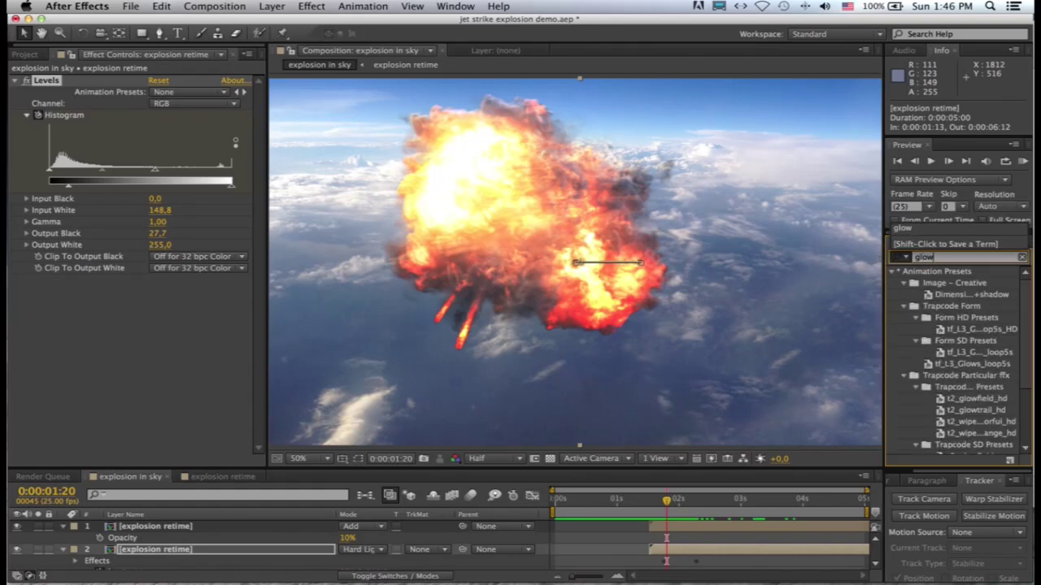
pyautogui.scroll(-3, 973, 350)
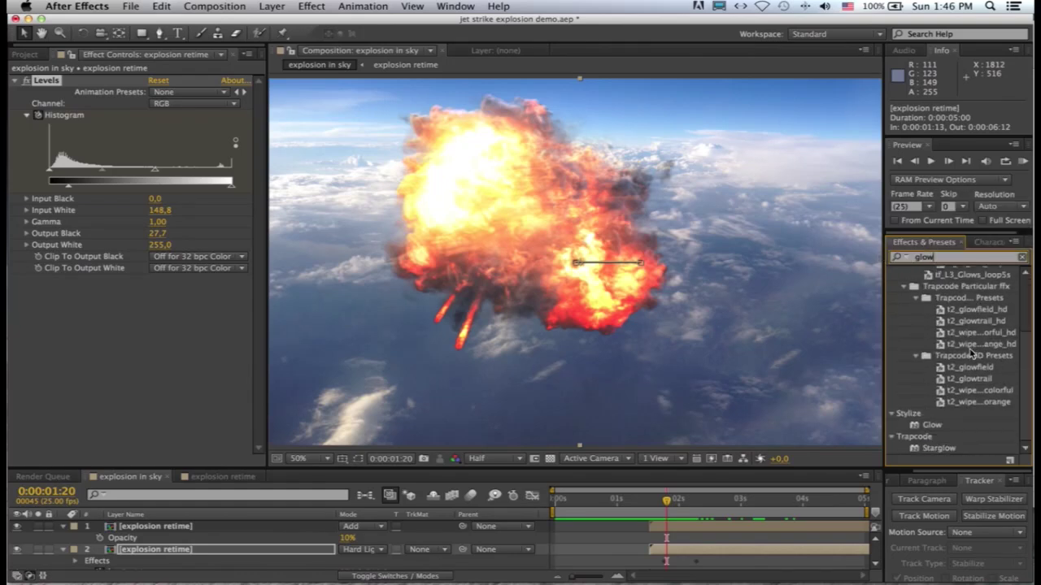
pyautogui.click(932, 425)
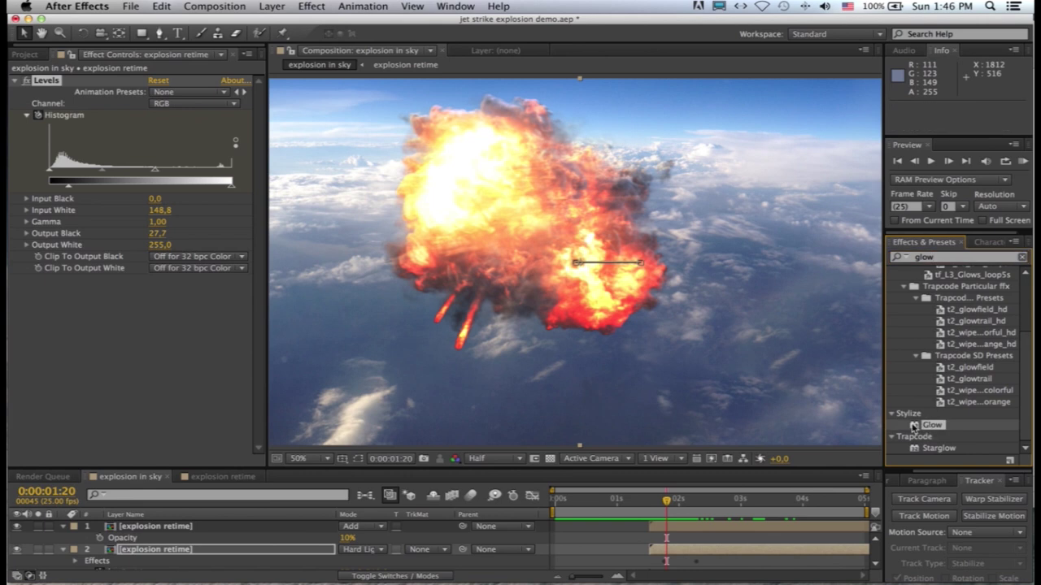
pyautogui.moveTo(917, 427); pyautogui.dragTo(148, 355)
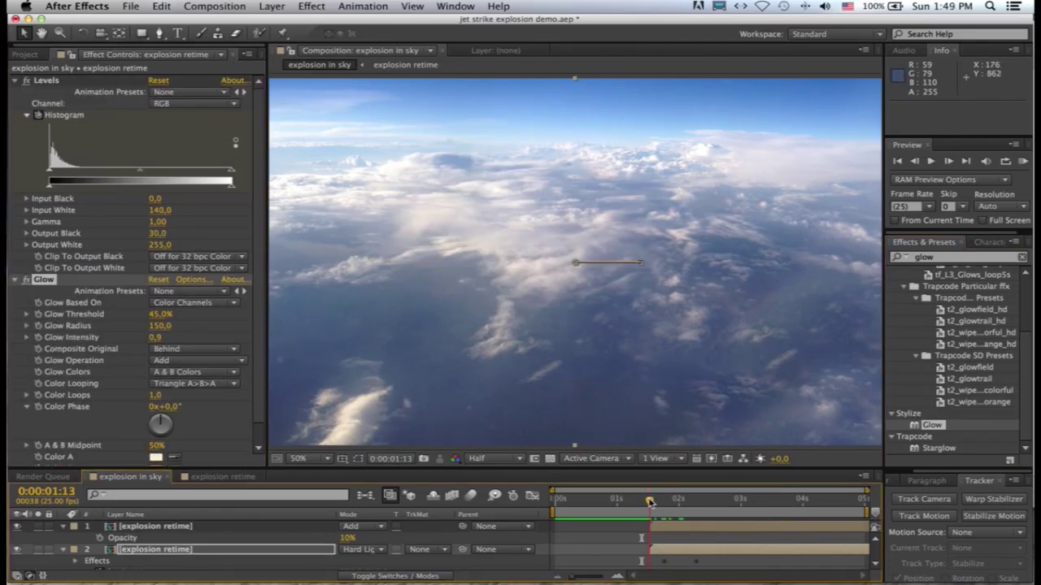
pyautogui.moveTo(649, 501); pyautogui.dragTo(671, 502)
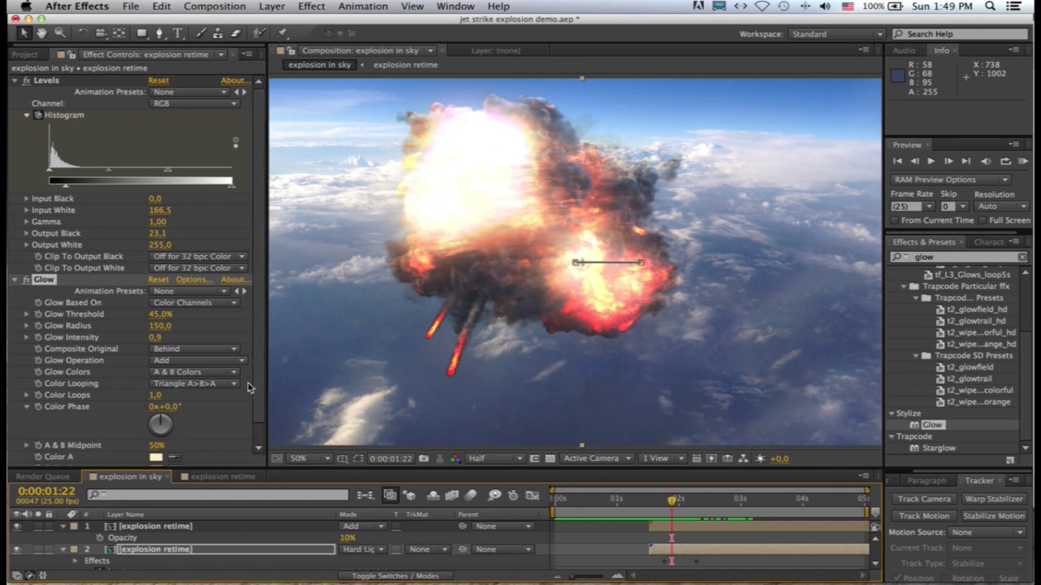
pyautogui.scroll(-1, 258, 367)
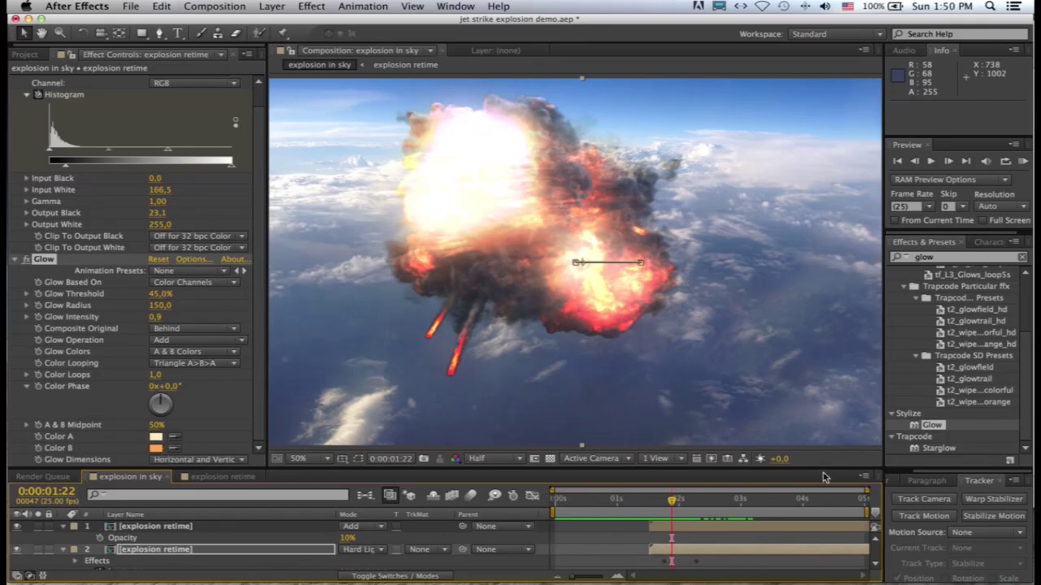
# - RAM-preview the composite, then stop on a frame where dark smoke fills the sky
pyautogui.click(1022, 161)
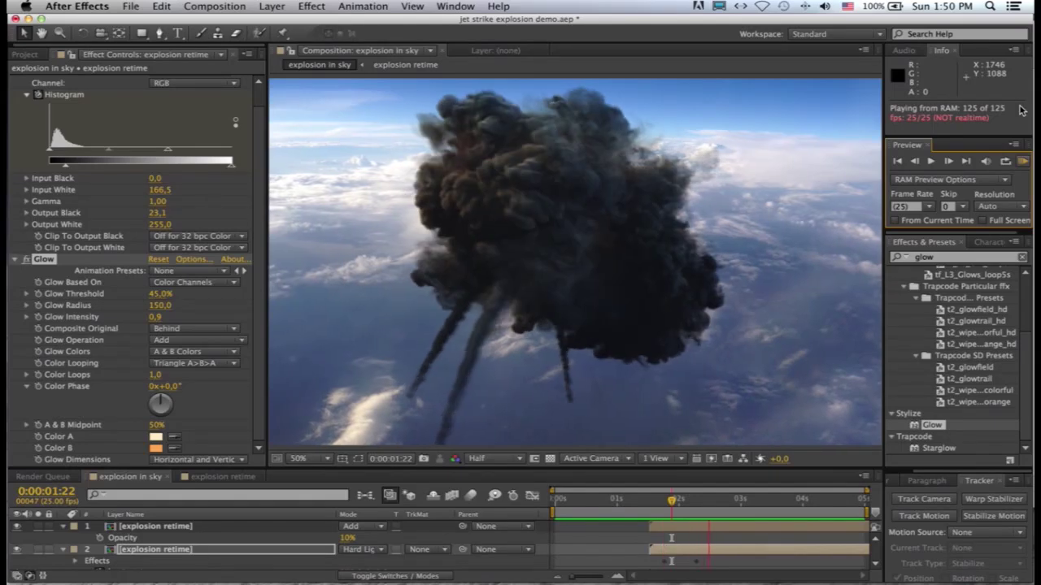
pyautogui.click(626, 499)
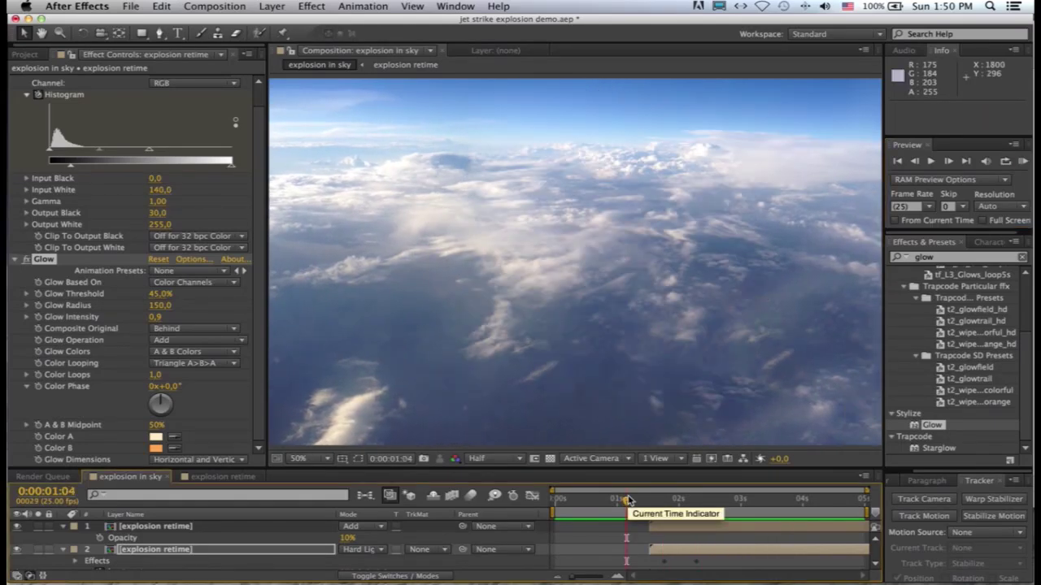
pyautogui.moveTo(628, 500); pyautogui.dragTo(703, 510)
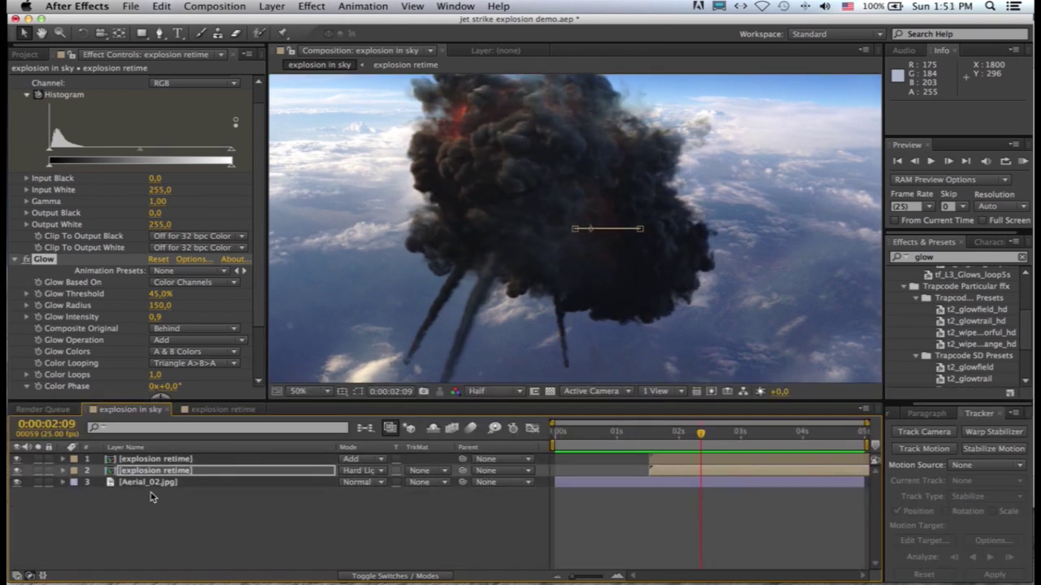
# - Duplicate Aerial_02.jpg and give the upper copy a Fast Blur with Blurriness 150
pyautogui.click(141, 483)
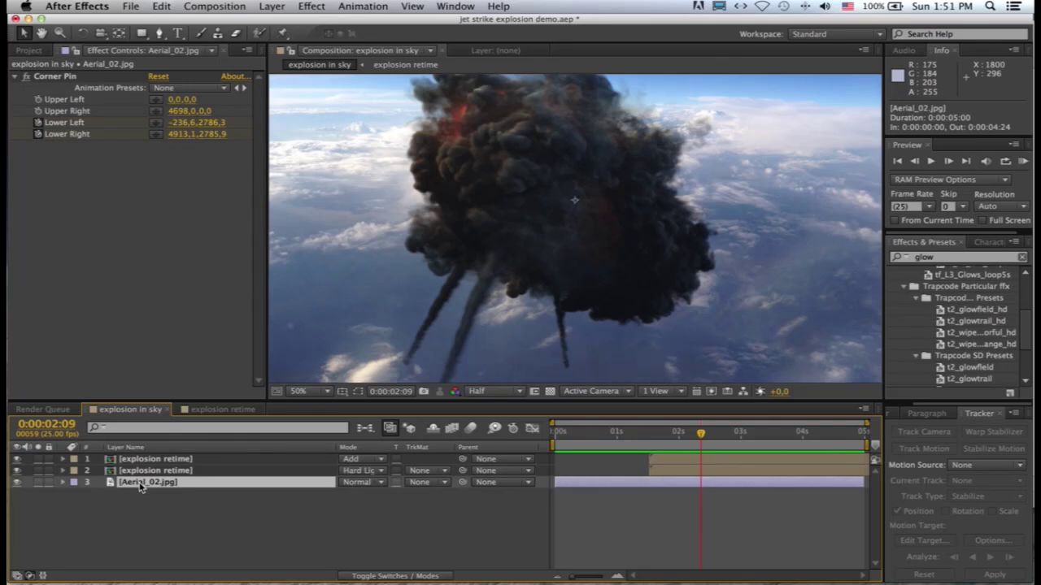
pyautogui.press('super+d')
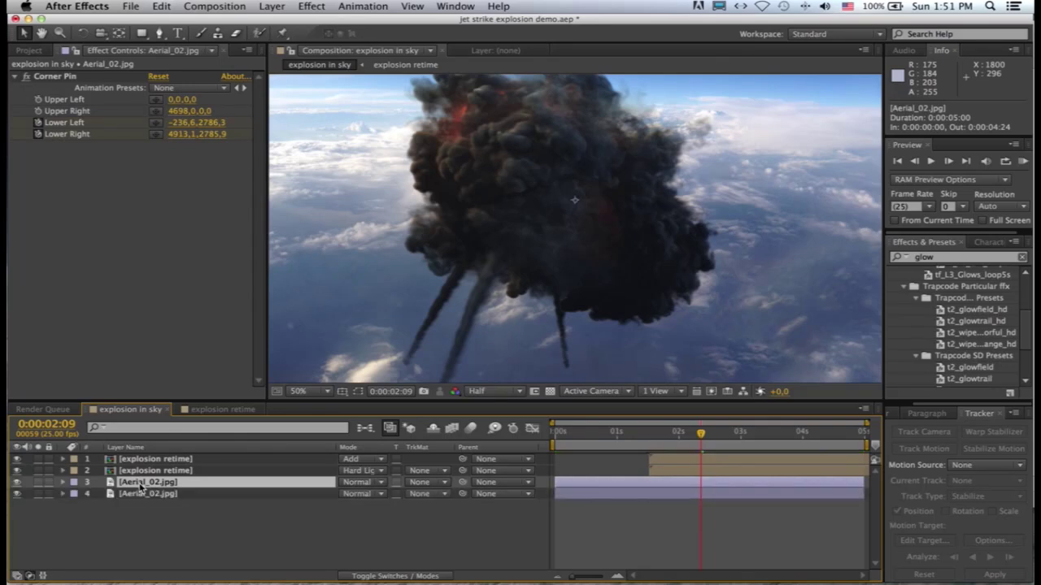
pyautogui.click(311, 5)
pyautogui.moveTo(327, 99)
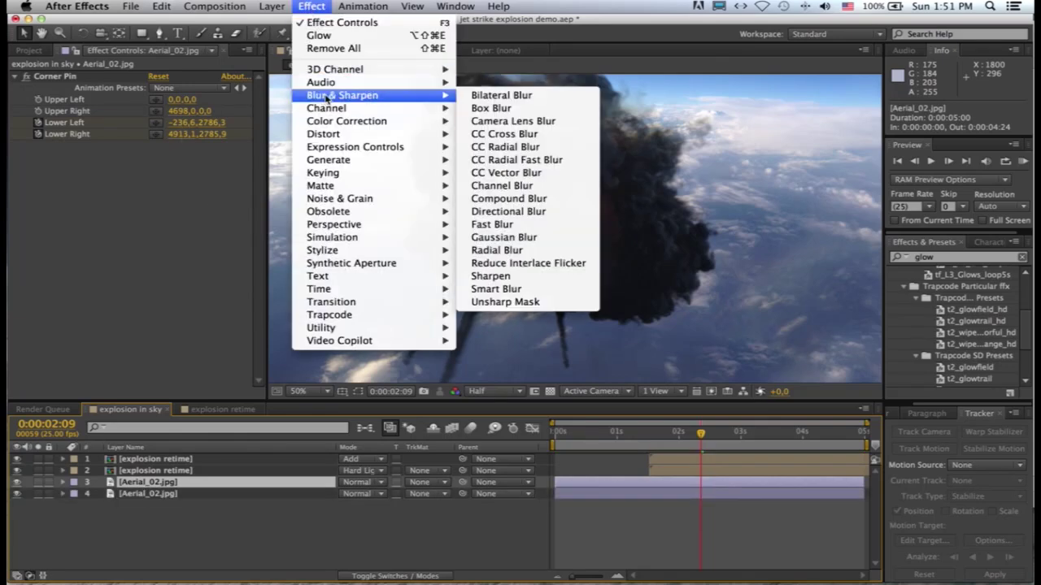
pyautogui.click(481, 226)
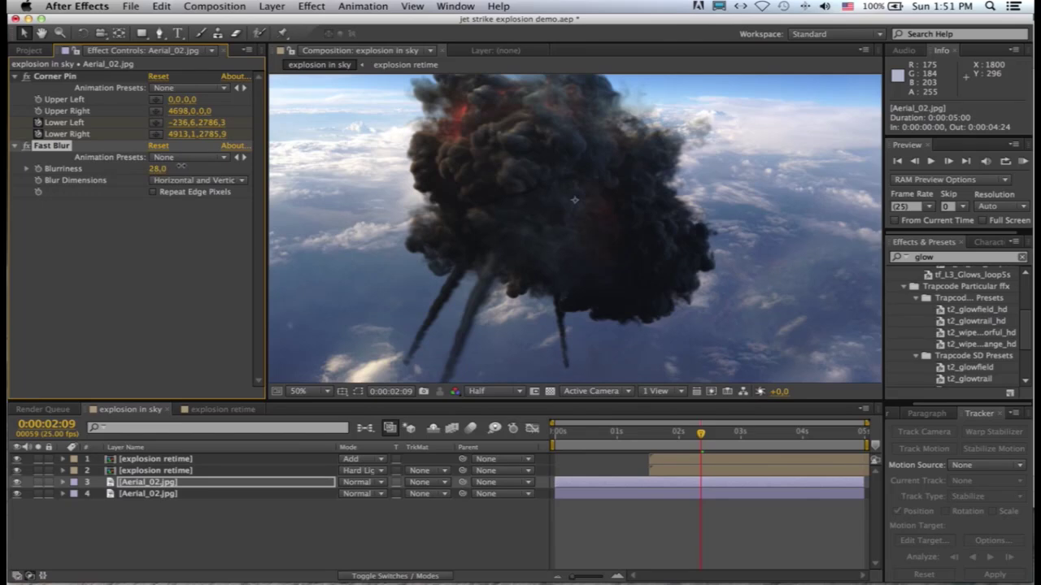
pyautogui.moveTo(180, 166); pyautogui.dragTo(159, 169)
pyautogui.click(161, 168)
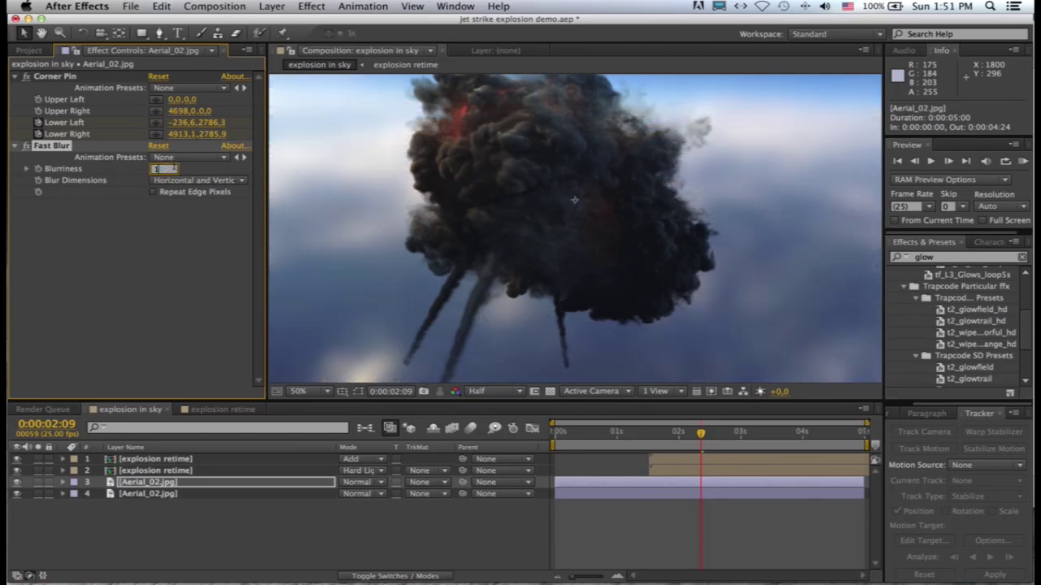
pyautogui.write('150')
pyautogui.press('Return')
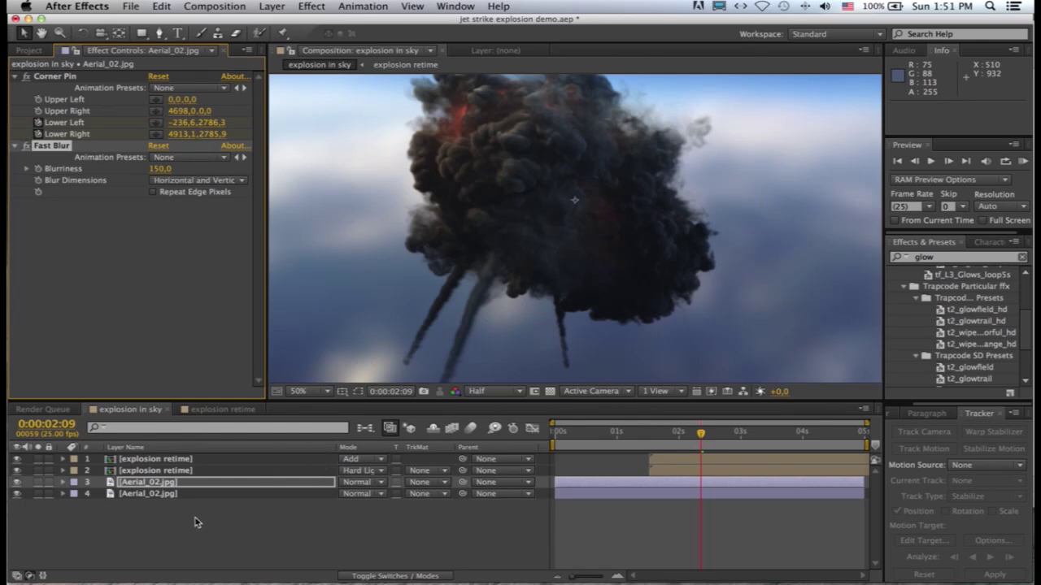
# - Duplicate the explosion retime layer and hide the copy's visibility
pyautogui.click(157, 484)
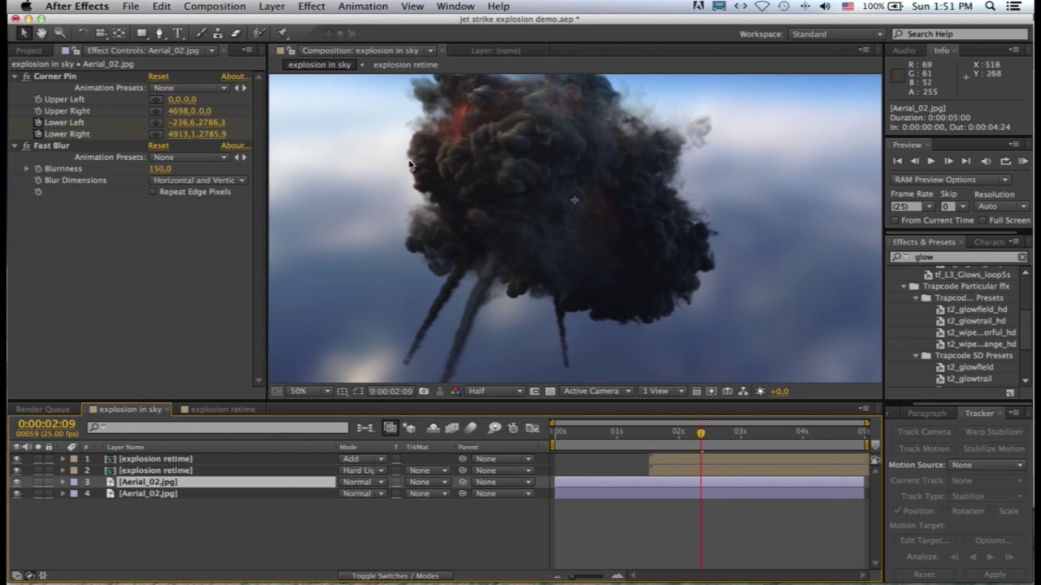
pyautogui.click(155, 471)
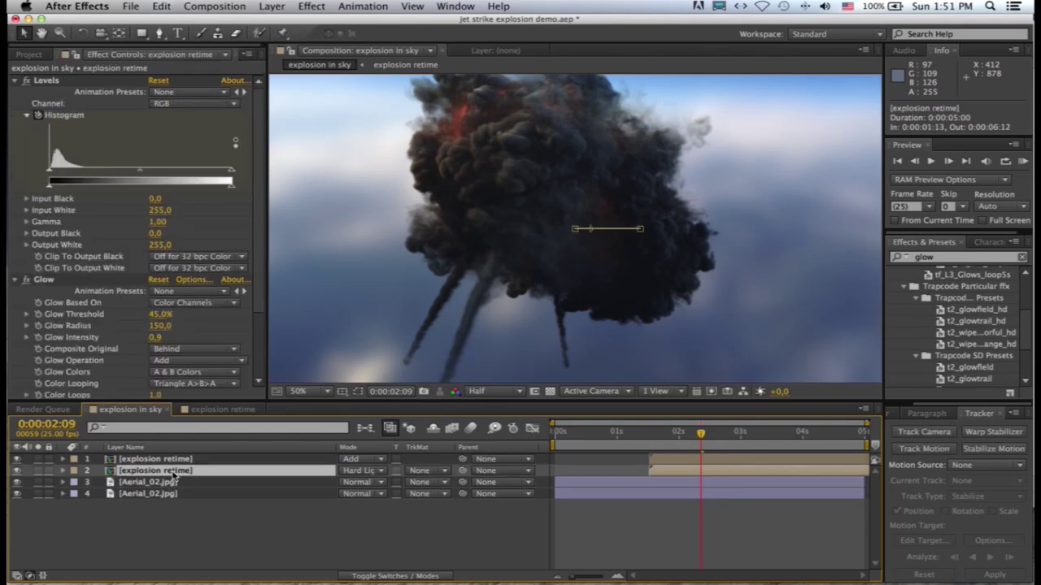
pyautogui.press('super+d')
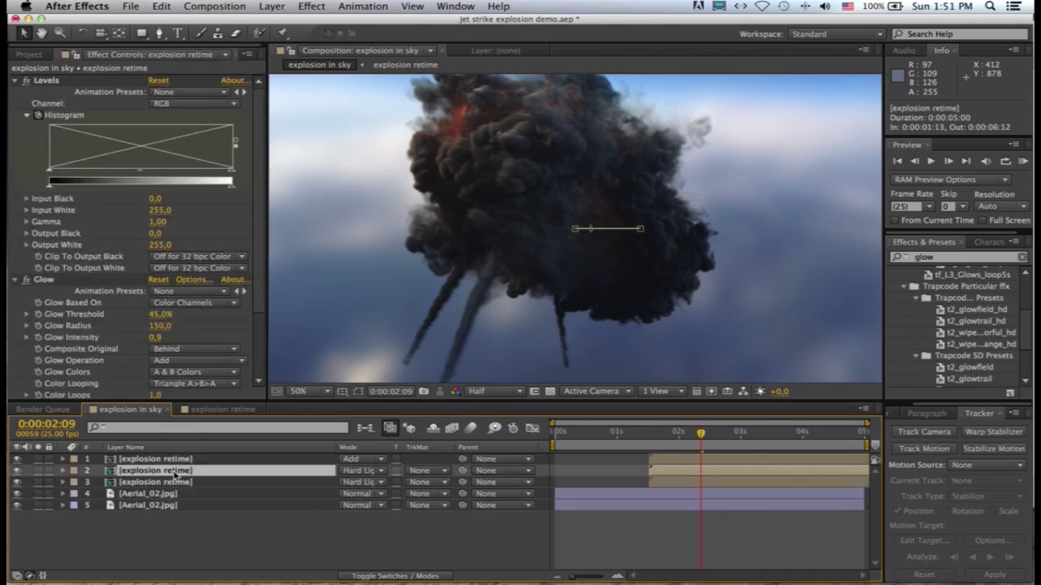
pyautogui.click(156, 484)
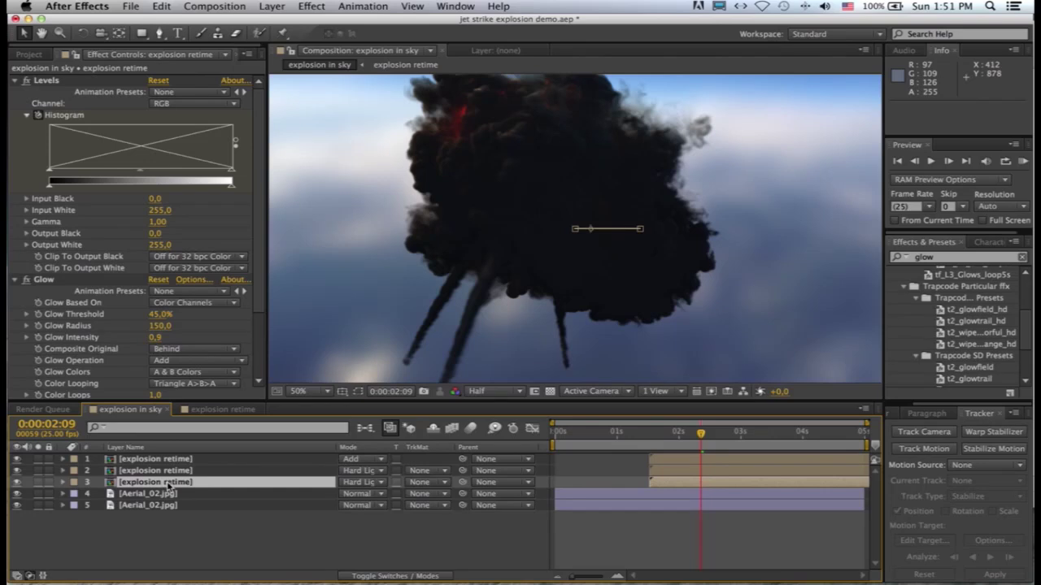
pyautogui.click(17, 483)
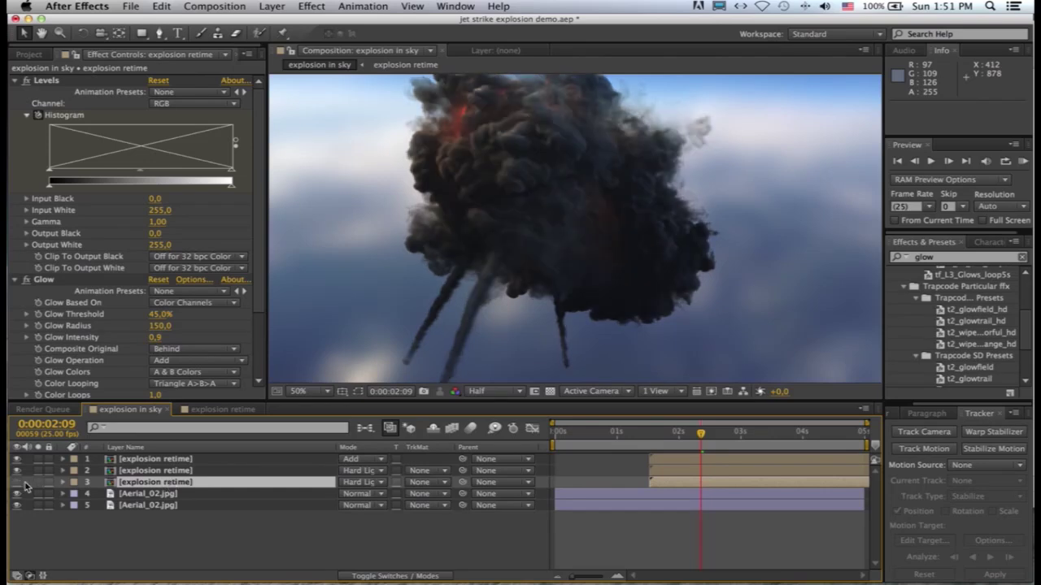
# - Set the blurred Aerial_02.jpg layer's track matte to Alpha Matte from the explosion copy
pyautogui.click(166, 495)
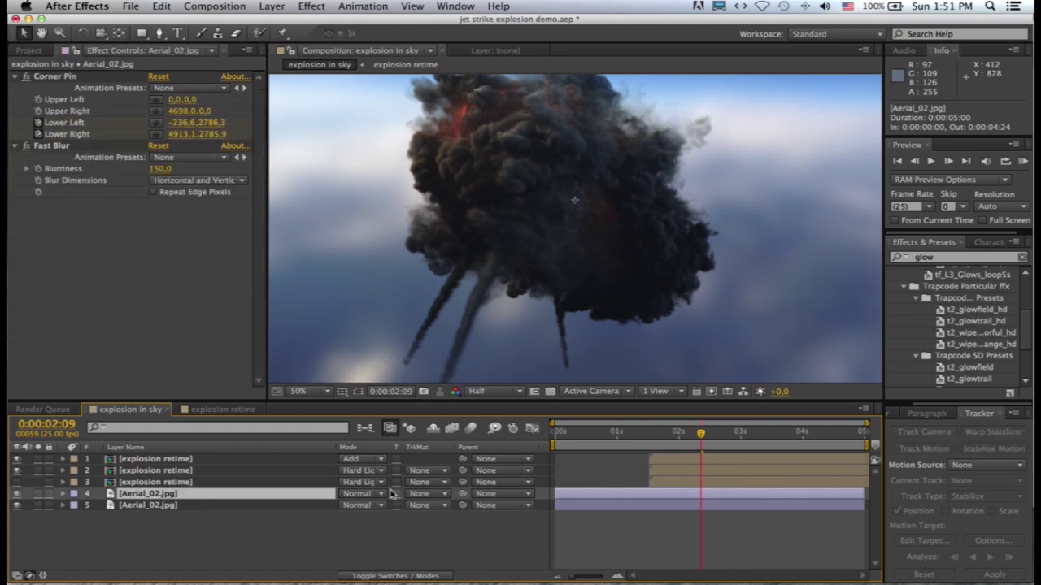
pyautogui.click(439, 494)
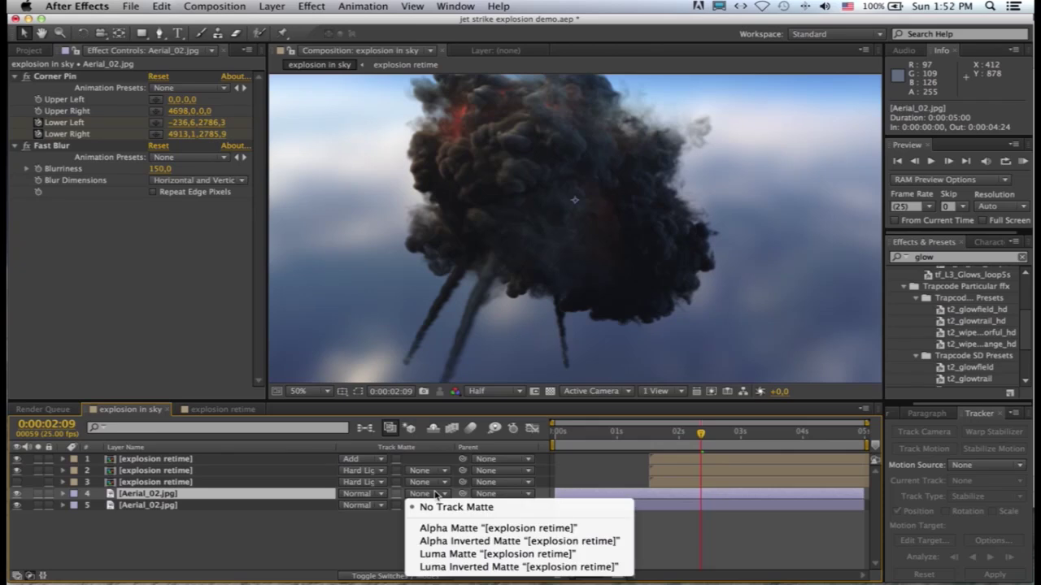
pyautogui.click(457, 528)
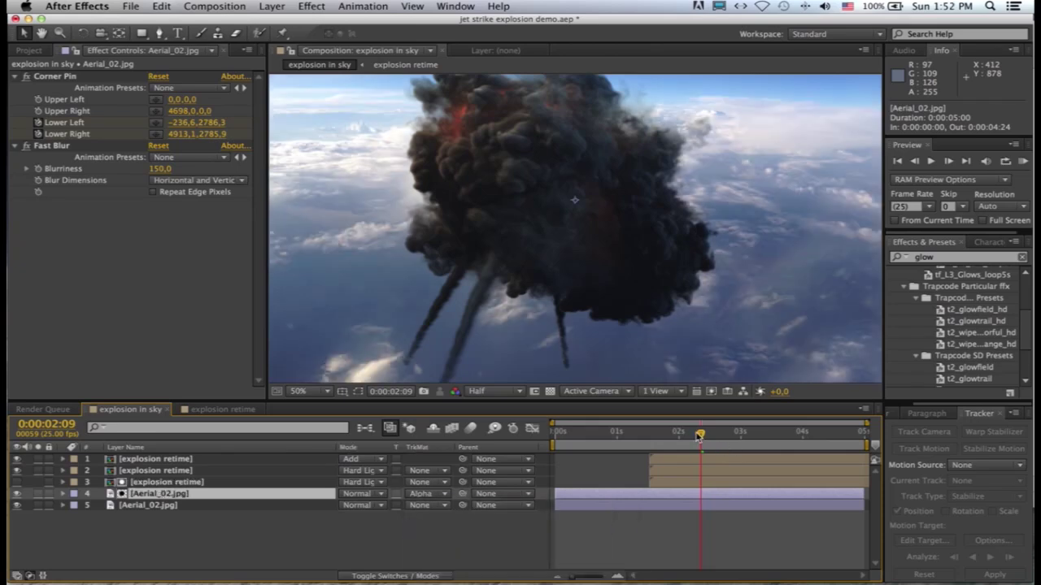
pyautogui.moveTo(699, 435)
pyautogui.mouseDown()
pyautogui.moveTo(667, 437)
pyautogui.moveTo(697, 437)
pyautogui.mouseUp()
pyautogui.press('space')
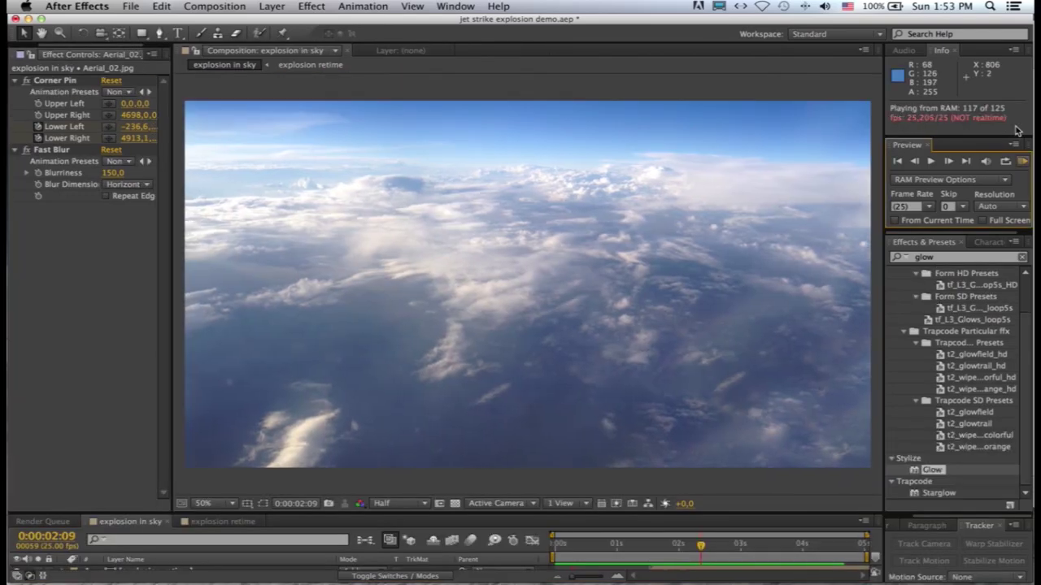